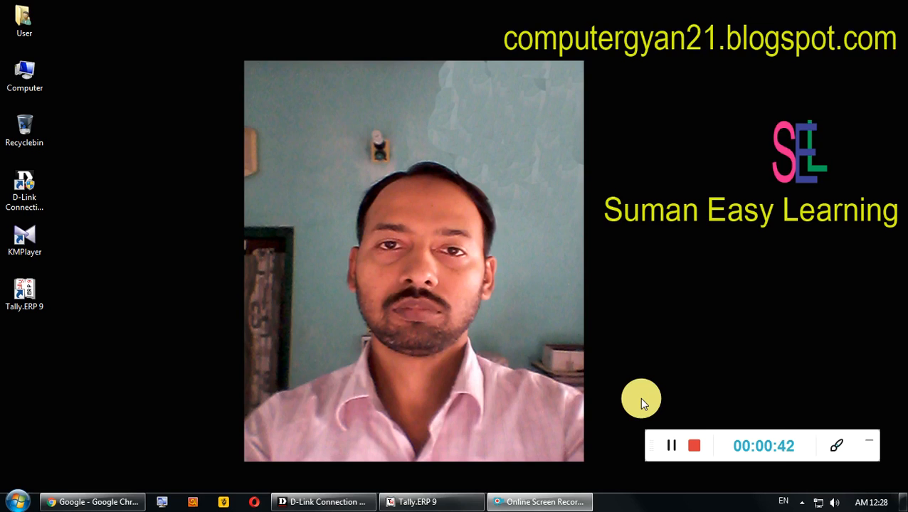
# Switch to Tally.ERP 9 and open the Day Book for Suman Easy Learning
pyautogui.click(431, 504)
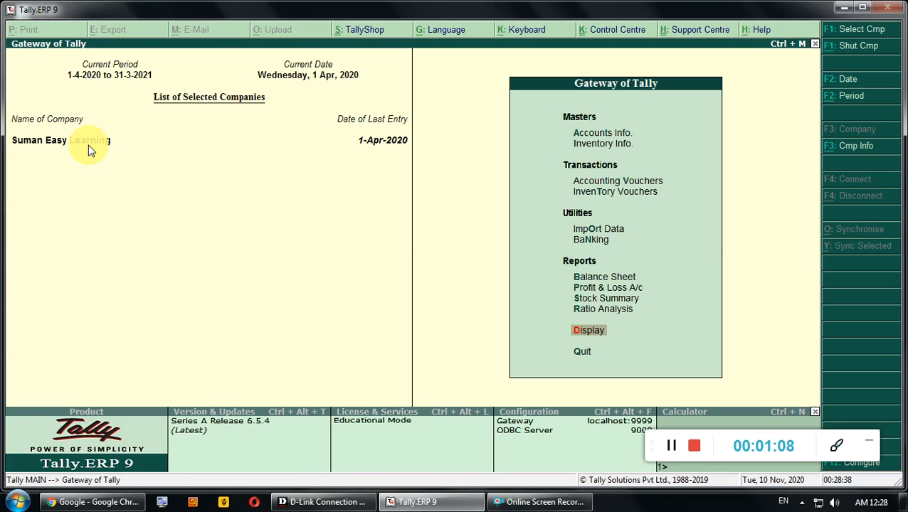
pyautogui.press('Return')
pyautogui.press('Down')
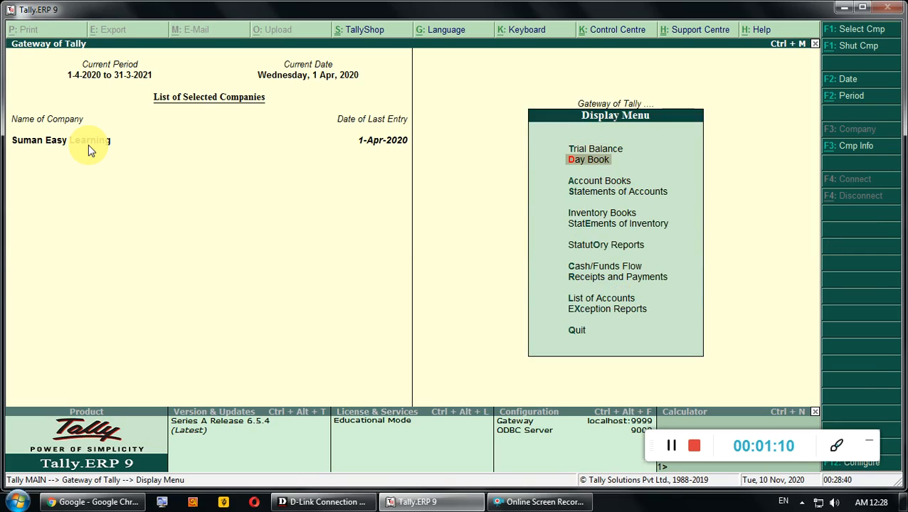
pyautogui.press('Return')
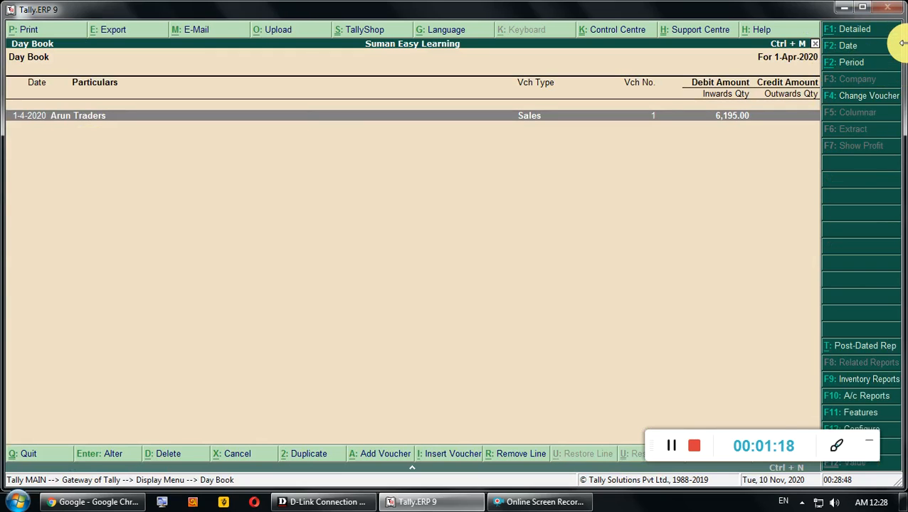
# Set the Day Book period from 1-4-2020 to 31-03-2021
pyautogui.hotkey('alt', 'F2')
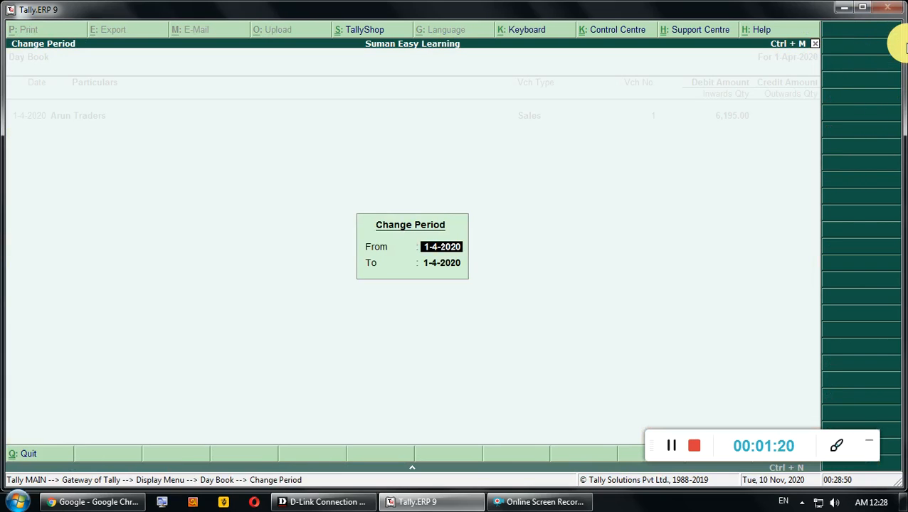
pyautogui.press('Return')
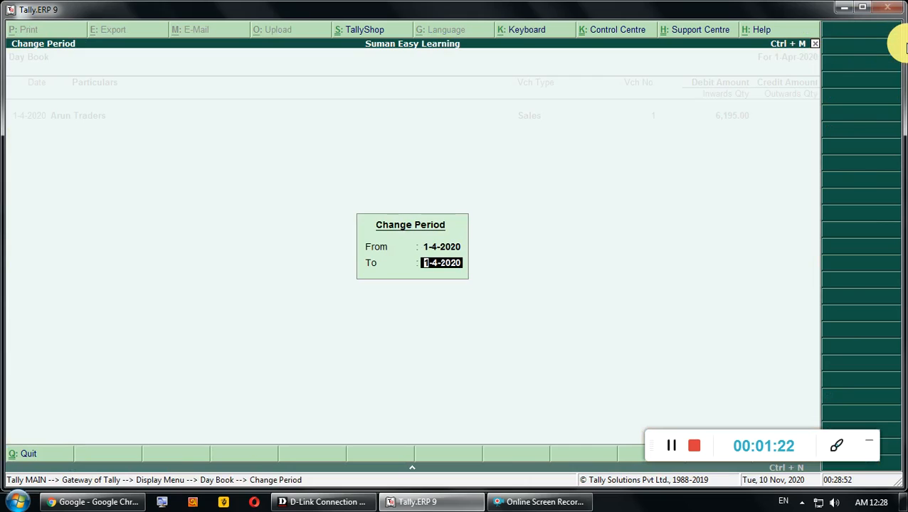
pyautogui.write('31-03-2021')
pyautogui.press('Return')
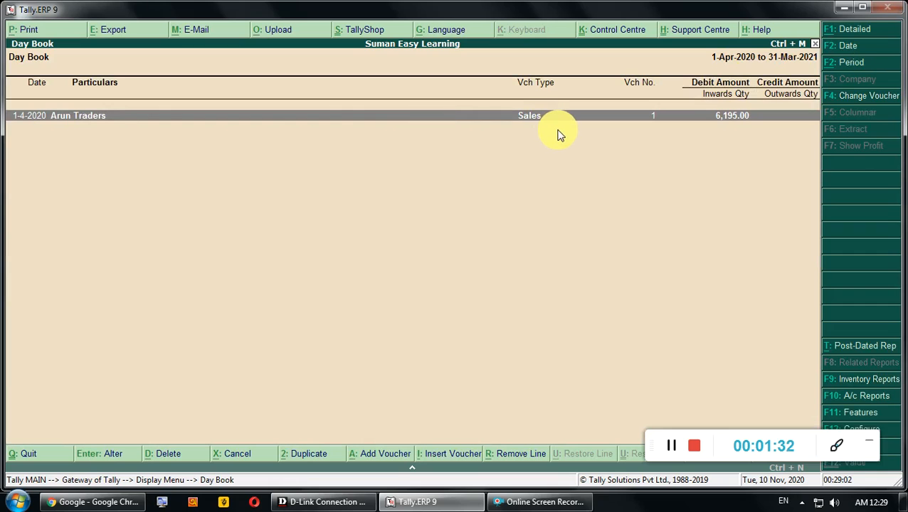
# Review the item, quantity, rate and GST in the Arun Traders sales voucher, then return to the Gateway of Tally
pyautogui.press('Return')
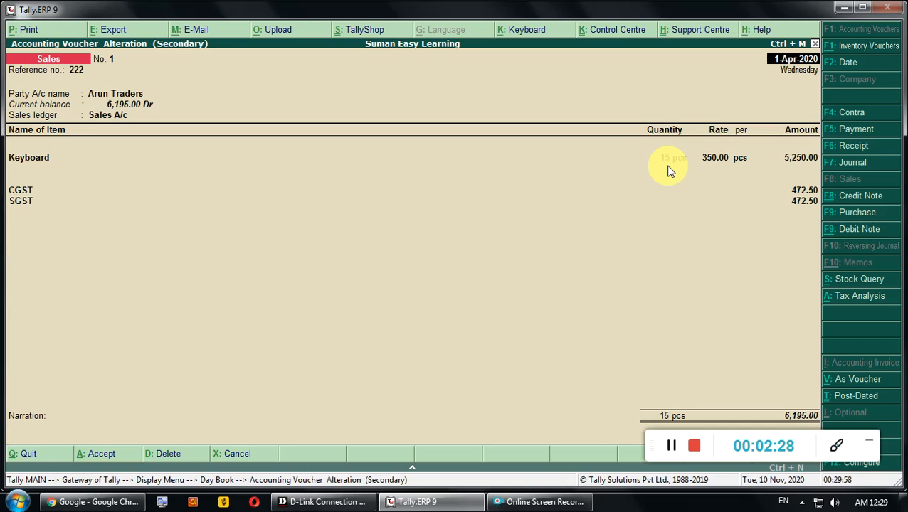
pyautogui.press('Escape')
pyautogui.press('Return')
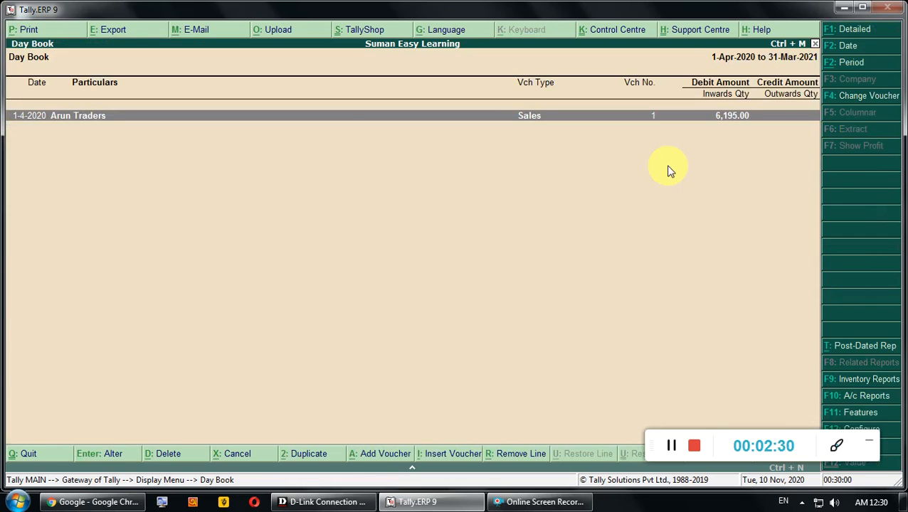
pyautogui.press('Escape')
pyautogui.press('Escape')
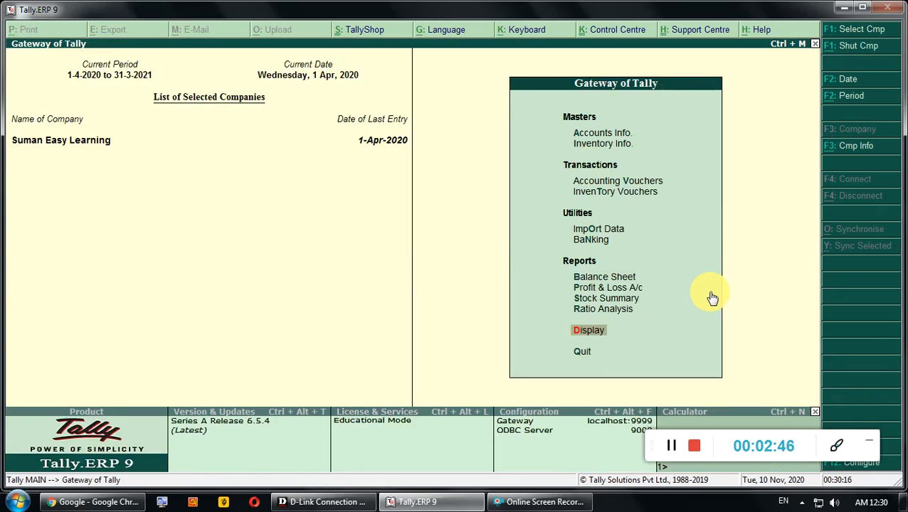
# In the company's accounting features, set purchases in invoice mode, debit and credit notes, and credit notes in invoice mode to Yes
pyautogui.press('F11')
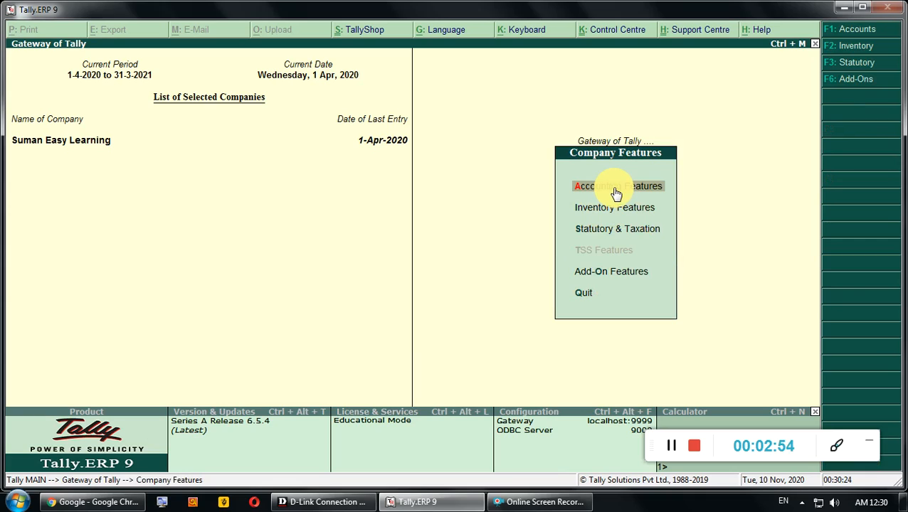
pyautogui.click(846, 34)
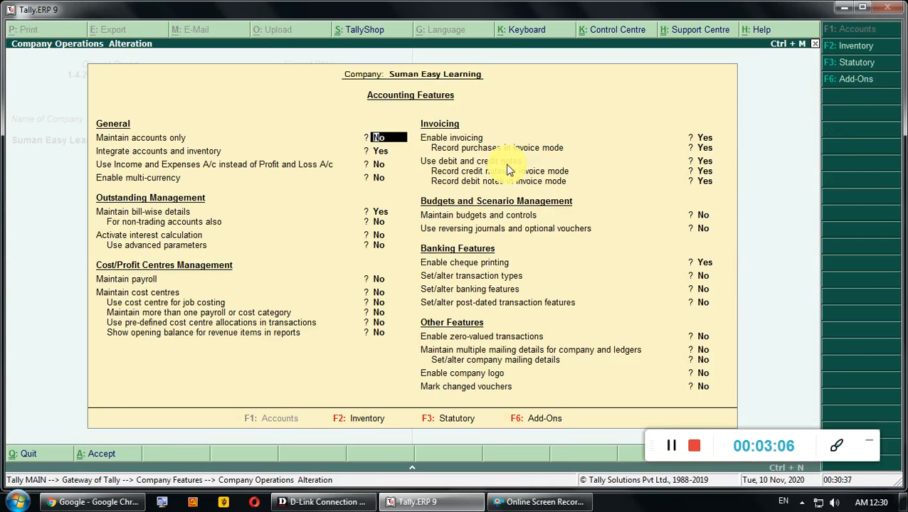
pyautogui.press('Return')
pyautogui.press('Return')
pyautogui.press('Return')
pyautogui.press('Return')
pyautogui.press('Return')
pyautogui.press('Return')
pyautogui.press('Return')
pyautogui.press('Return')
pyautogui.press('Return')
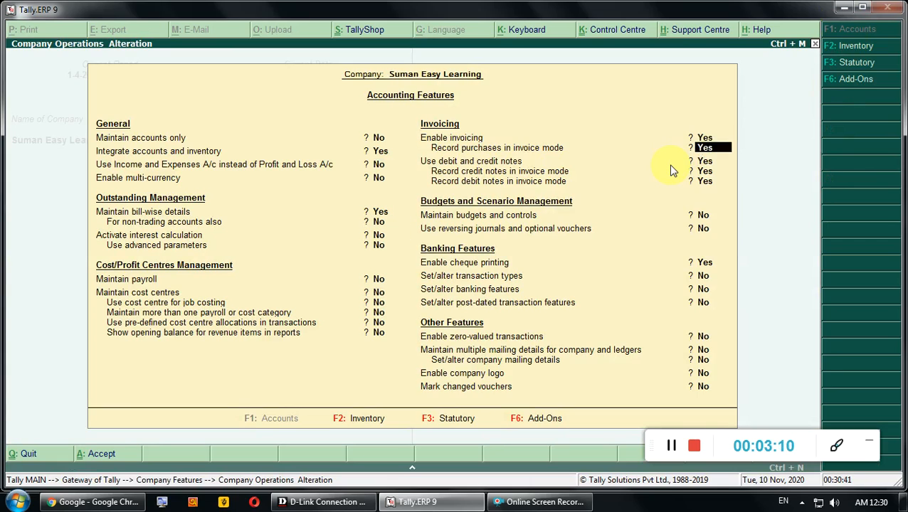
pyautogui.press('Return')
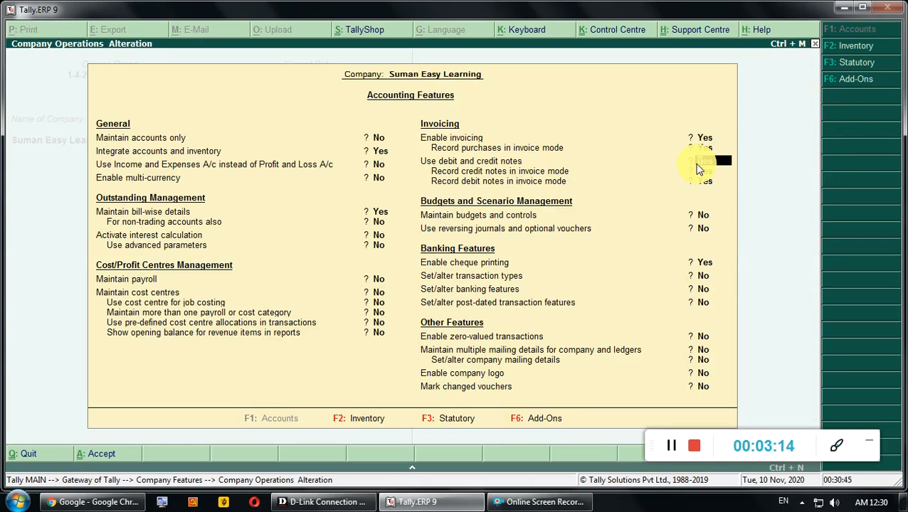
pyautogui.press('Return')
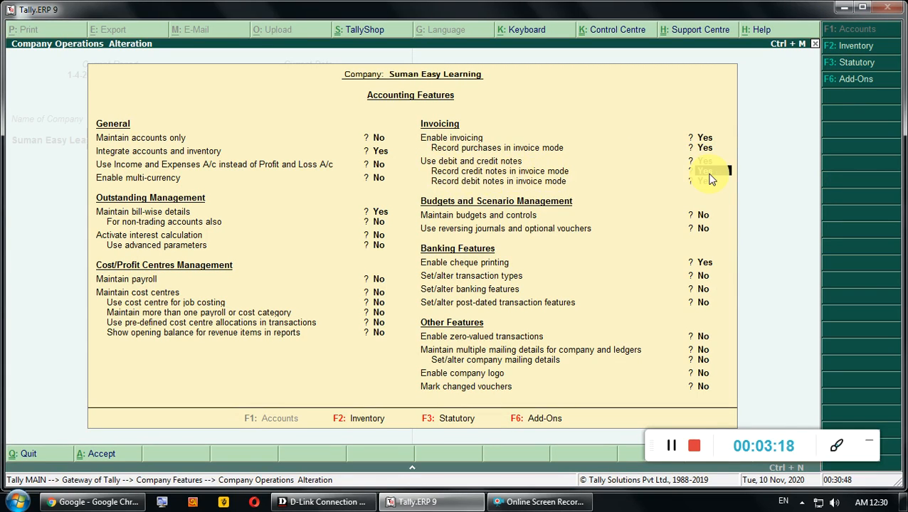
pyautogui.press('Return')
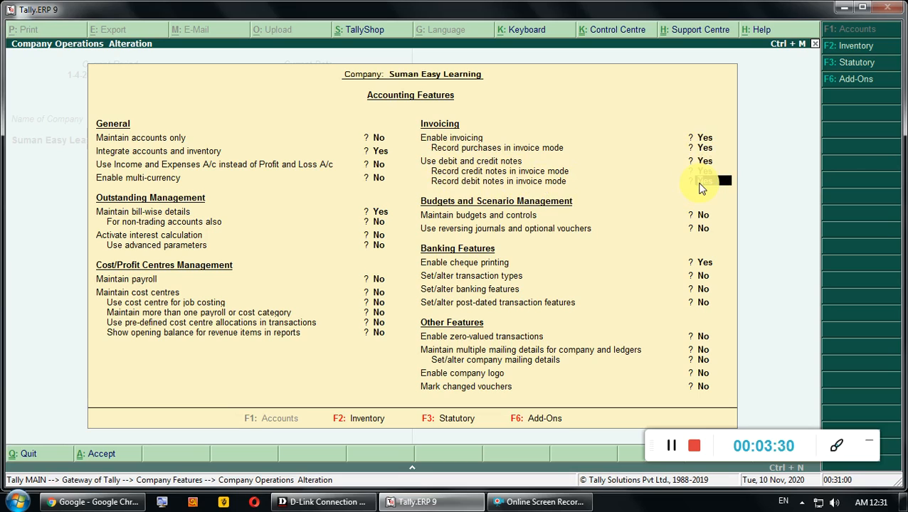
# Set recording debit notes in invoice mode to Yes and accept the accounting features
pyautogui.write('y')
pyautogui.press('Return')
pyautogui.press('Return')
pyautogui.press('Return')
pyautogui.press('Return')
pyautogui.press('Return')
pyautogui.press('Return')
pyautogui.press('Return')
pyautogui.press('Return')
pyautogui.press('Return')
pyautogui.press('Return')
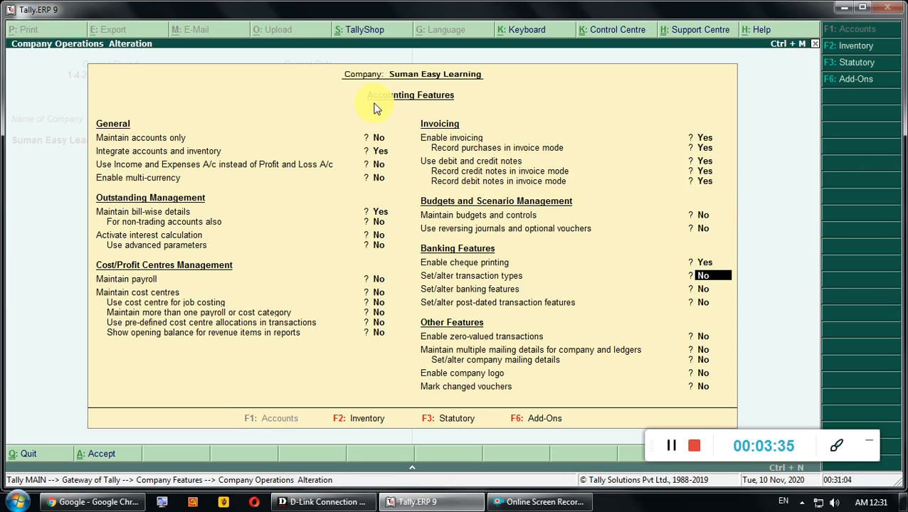
pyautogui.press('Return')
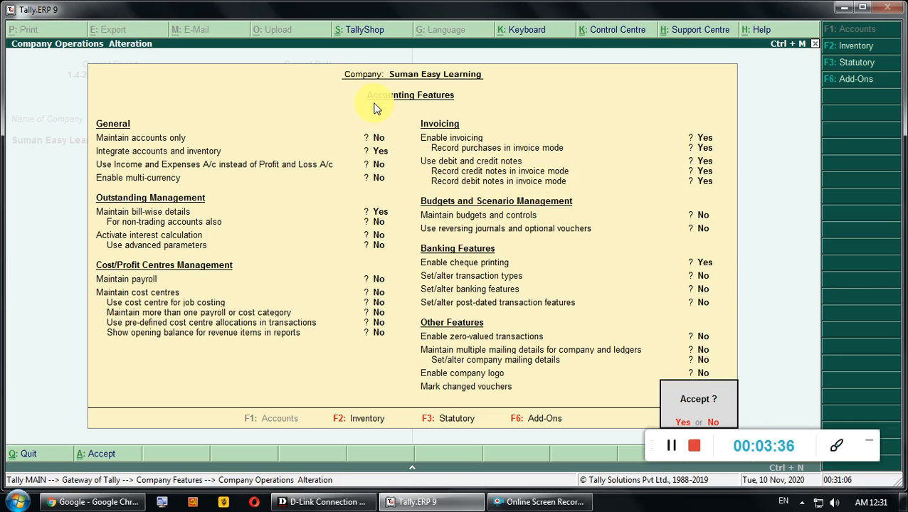
pyautogui.press('Return')
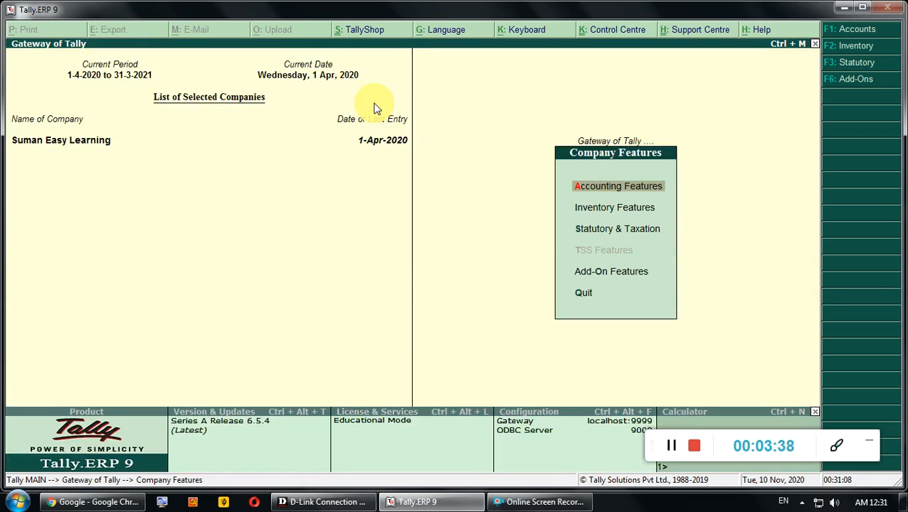
# Check the invoicing options in the company's inventory features and return to the Gateway of Tally
pyautogui.click(582, 214)
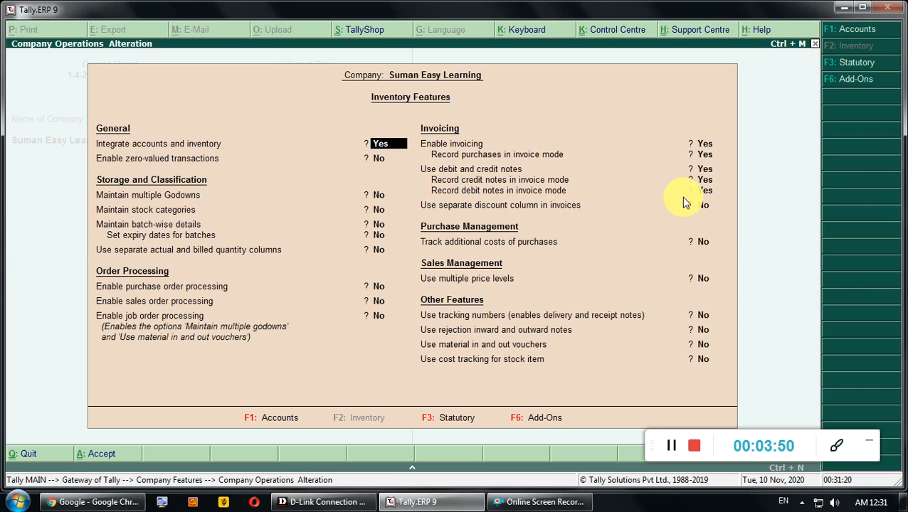
pyautogui.press('Escape')
pyautogui.press('y')
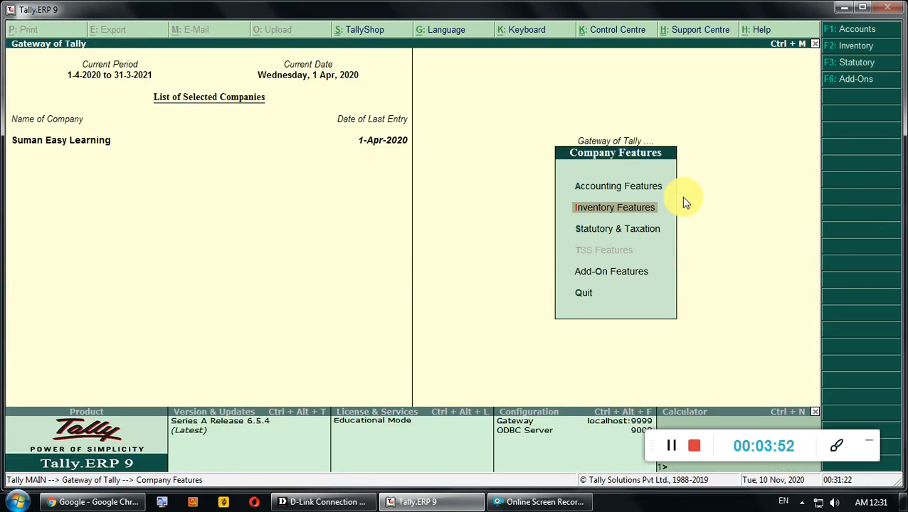
pyautogui.press('Escape')
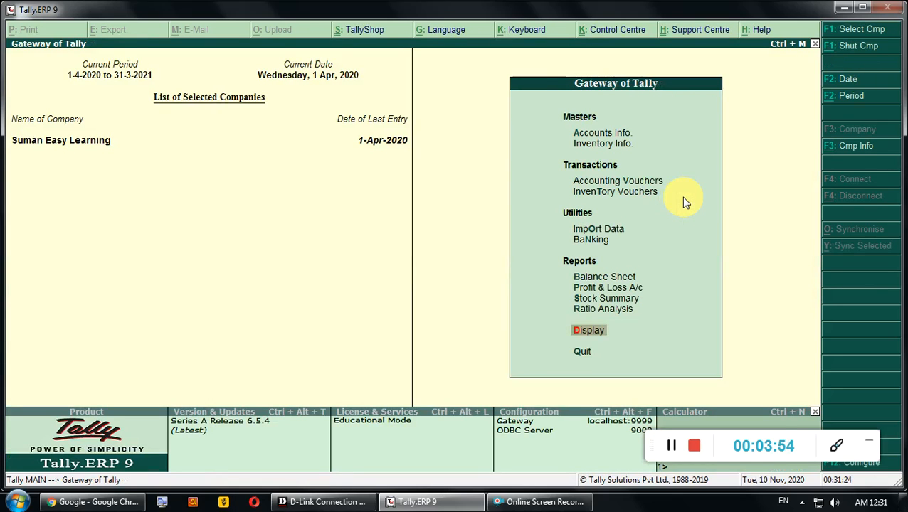
# Open accounting voucher creation and switch the voucher type to Credit Note
pyautogui.press('Up')
pyautogui.press('Up')
pyautogui.press('Up')
pyautogui.press('Up')
pyautogui.press('Up')
pyautogui.press('Up')
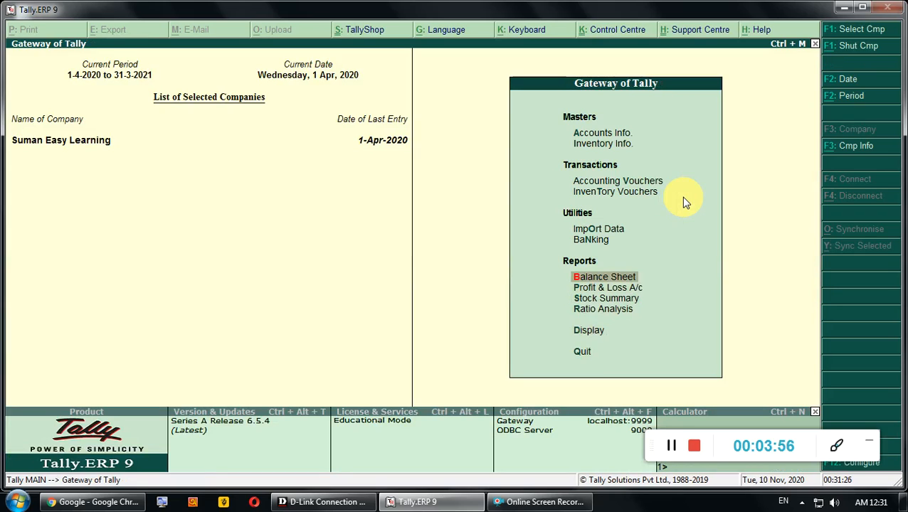
pyautogui.press('Up')
pyautogui.press('Up')
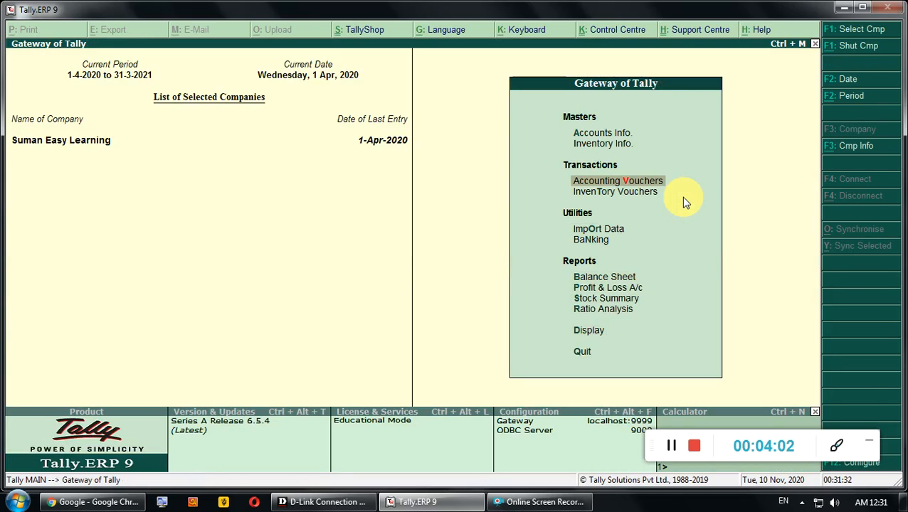
pyautogui.press('Return')
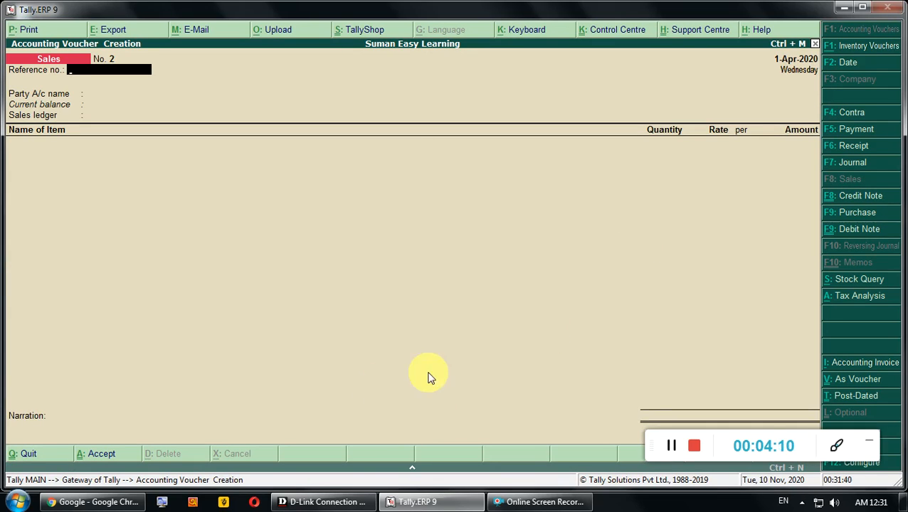
pyautogui.click(854, 202)
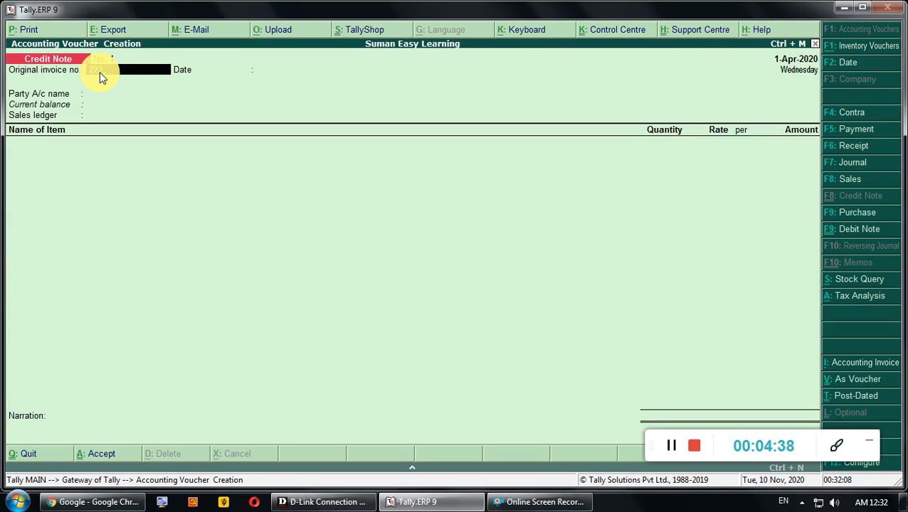
# Enter original invoice number 222 dated 1-Apr-2020 and choose Arun Traders as the party account
pyautogui.press('Return')
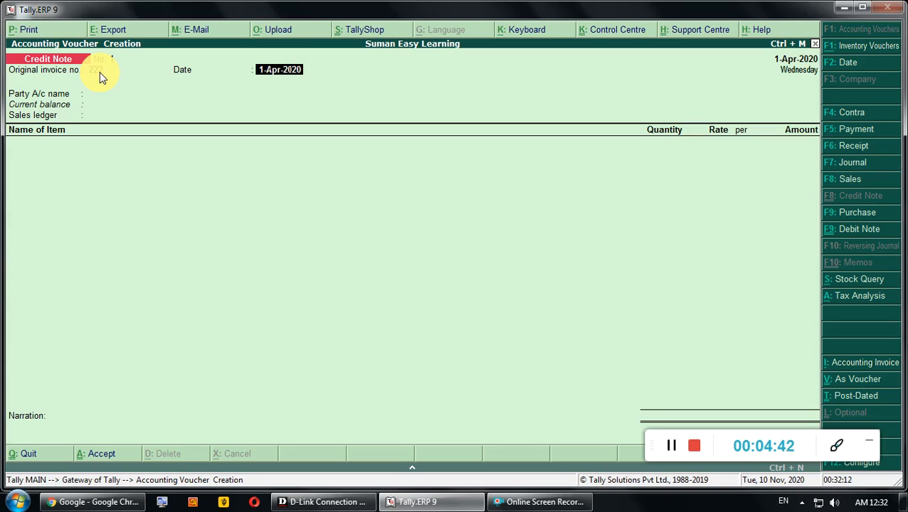
pyautogui.press('Return')
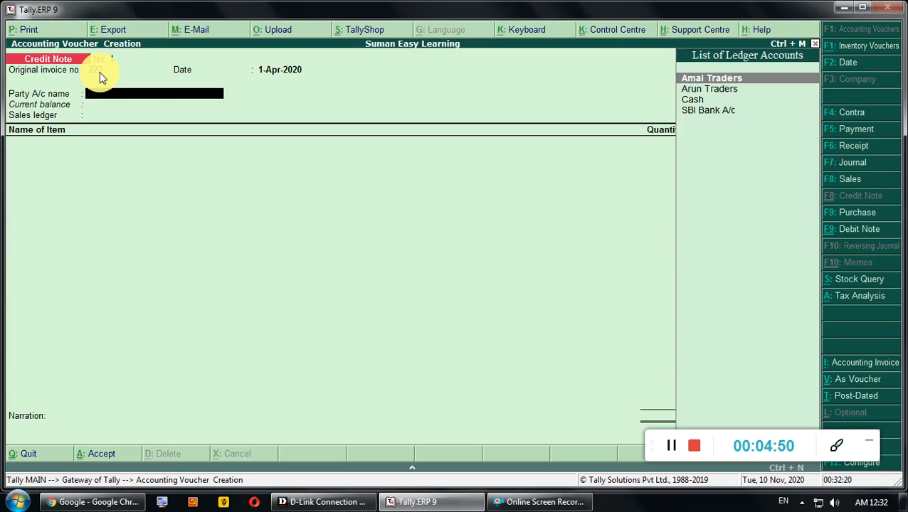
pyautogui.press('Down')
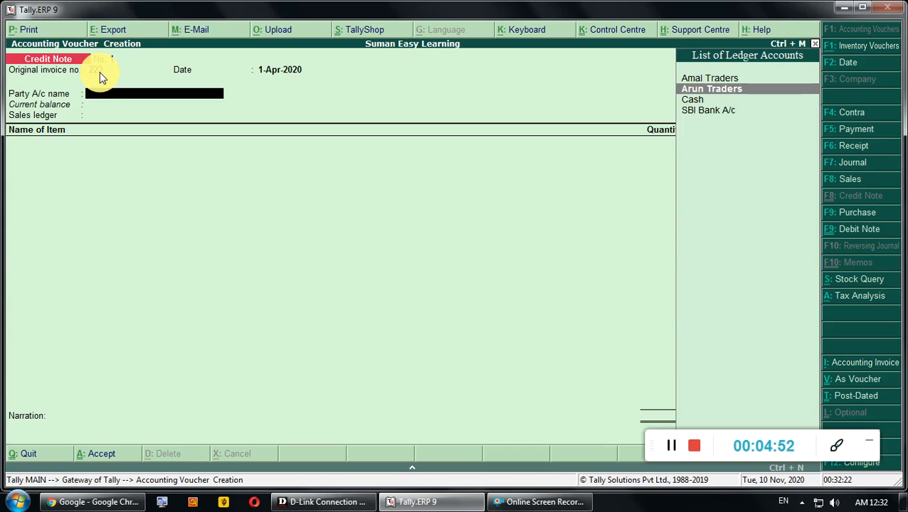
pyautogui.press('Return')
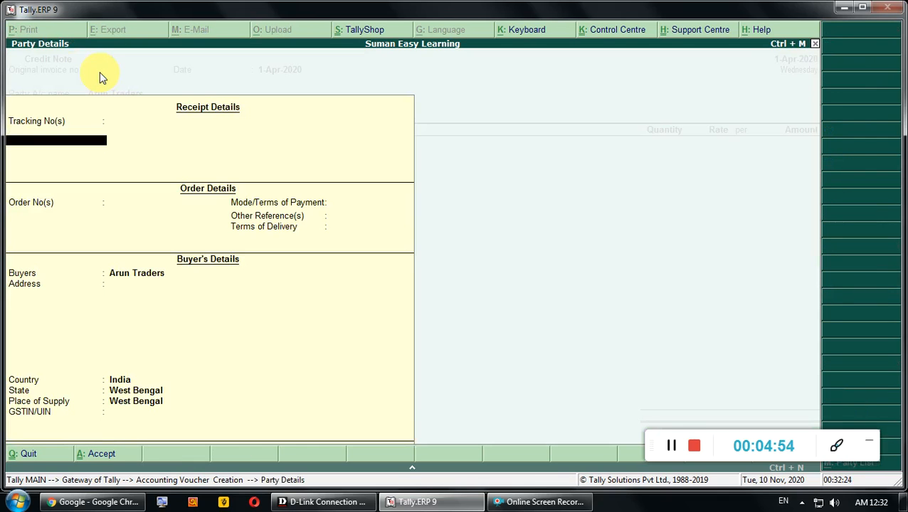
# Accept the party details with West Bengal as place of supply, leaving the receipt, order and GSTIN fields blank
pyautogui.press('Return')
pyautogui.press('Return')
pyautogui.press('Return')
pyautogui.press('Return')
pyautogui.press('Return')
pyautogui.press('Return')
pyautogui.press('Return')
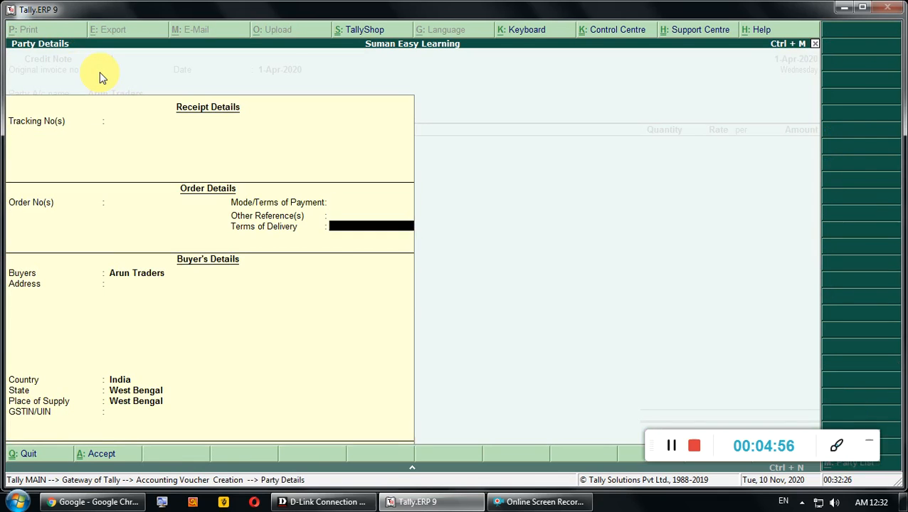
pyautogui.press('Return')
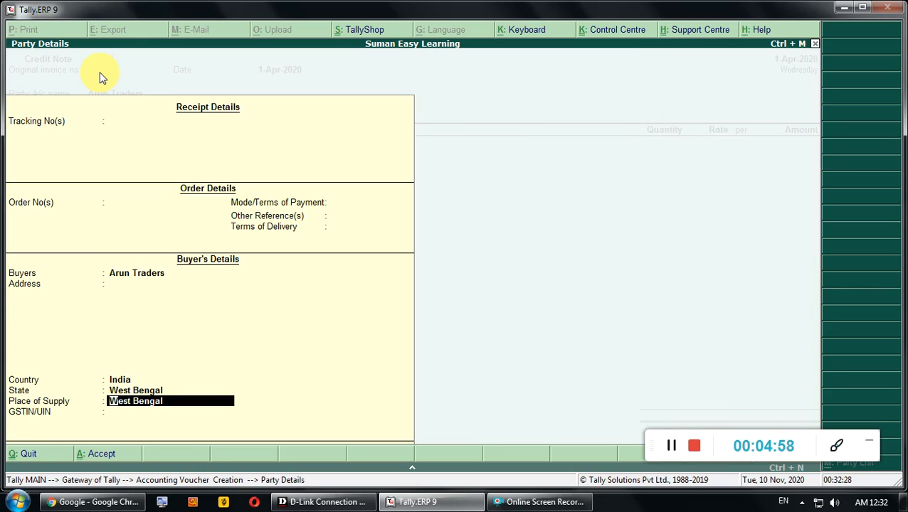
pyautogui.press('Return')
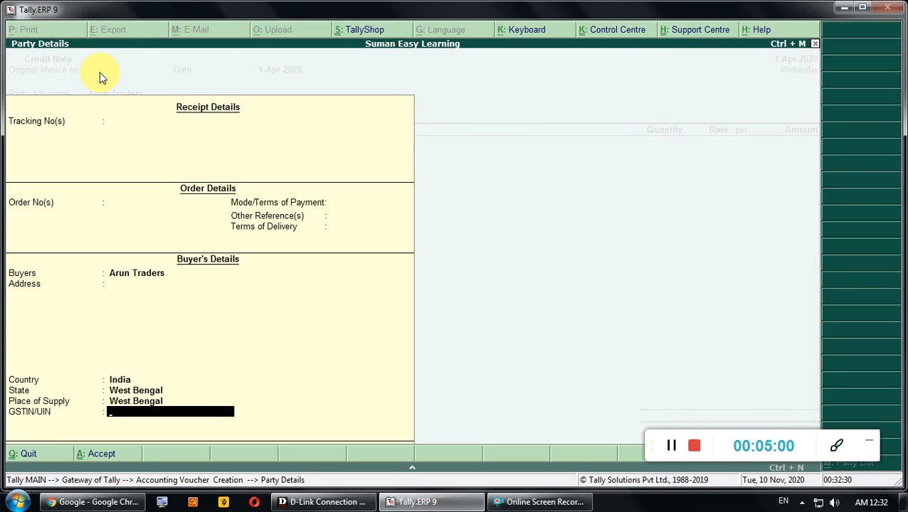
pyautogui.press('Return')
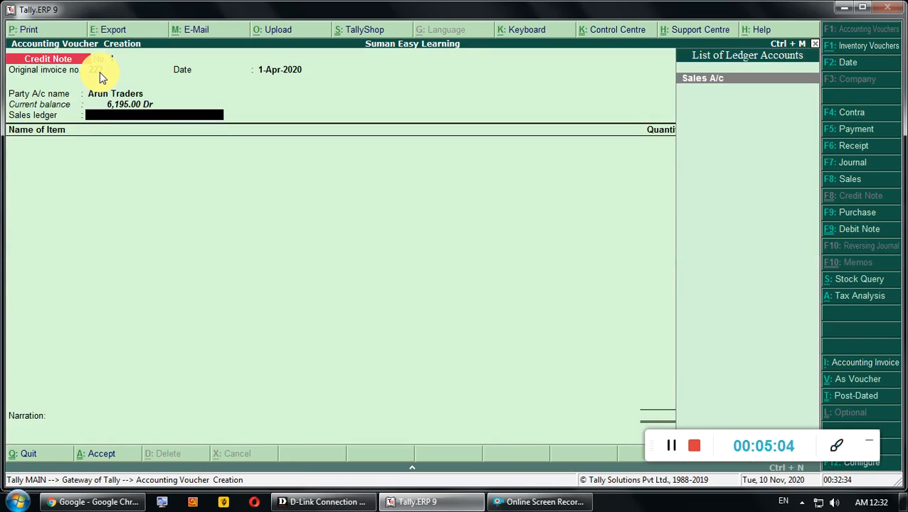
# Choose Sales A/c as the sales ledger and classify the transaction as Sales Taxable
pyautogui.press('Return')
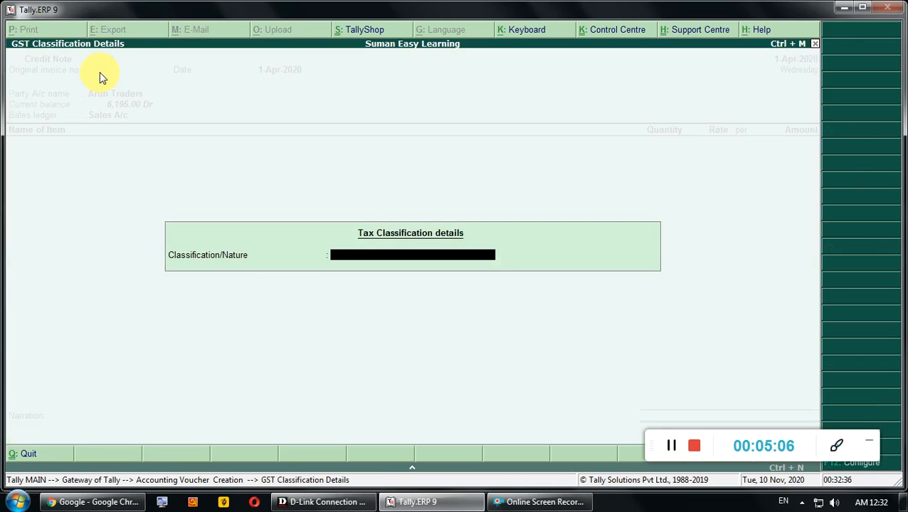
pyautogui.write('S')
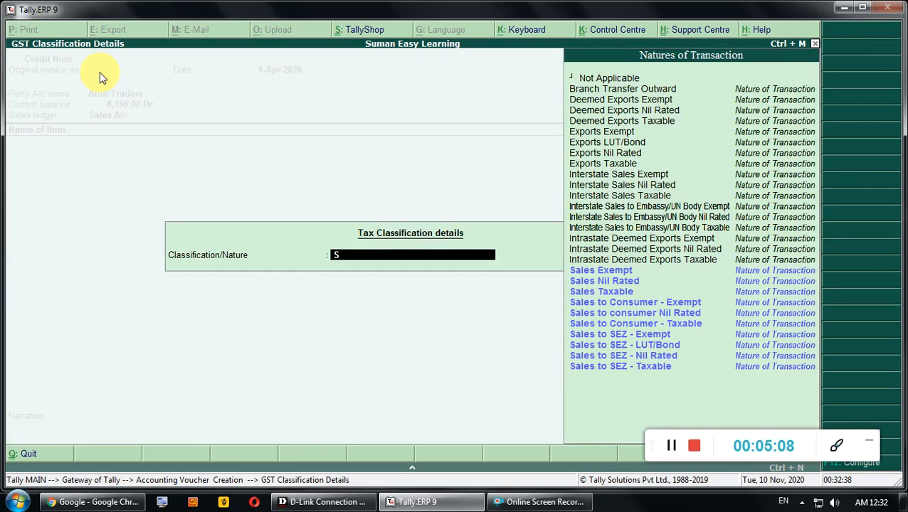
pyautogui.press('Down')
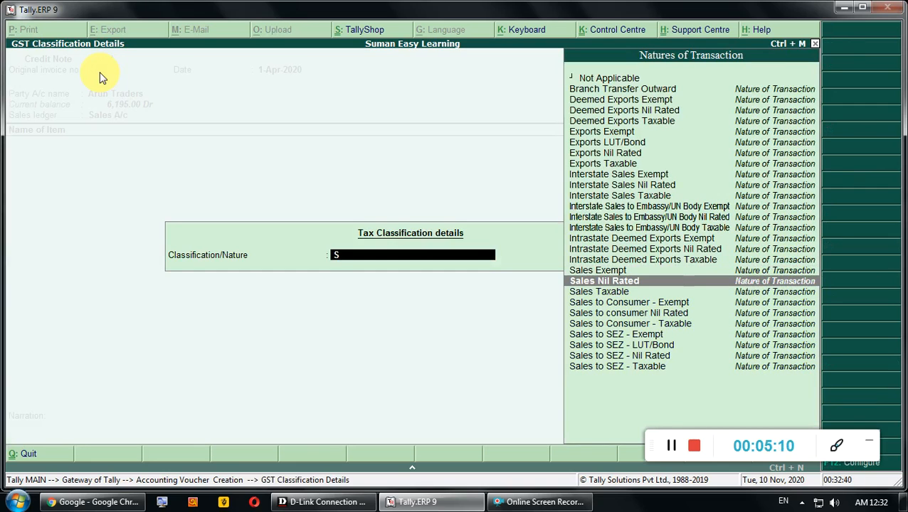
pyautogui.press('Down')
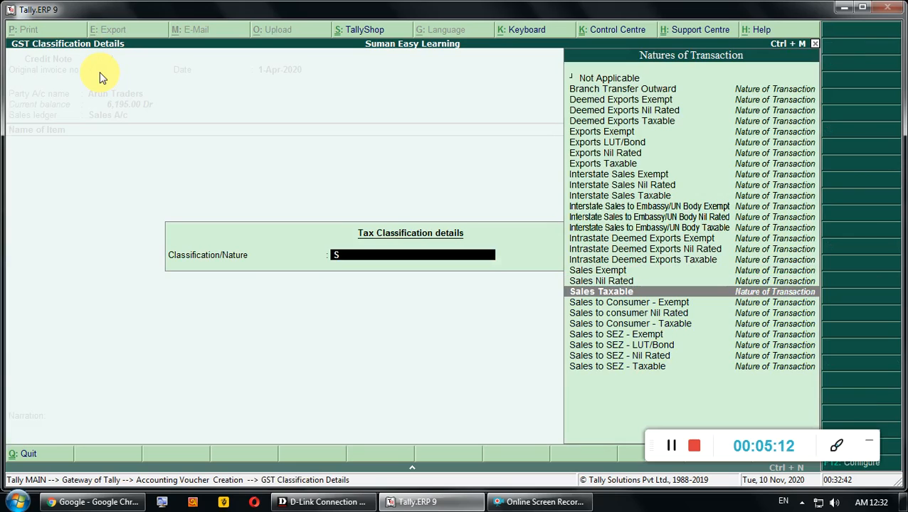
pyautogui.press('Return')
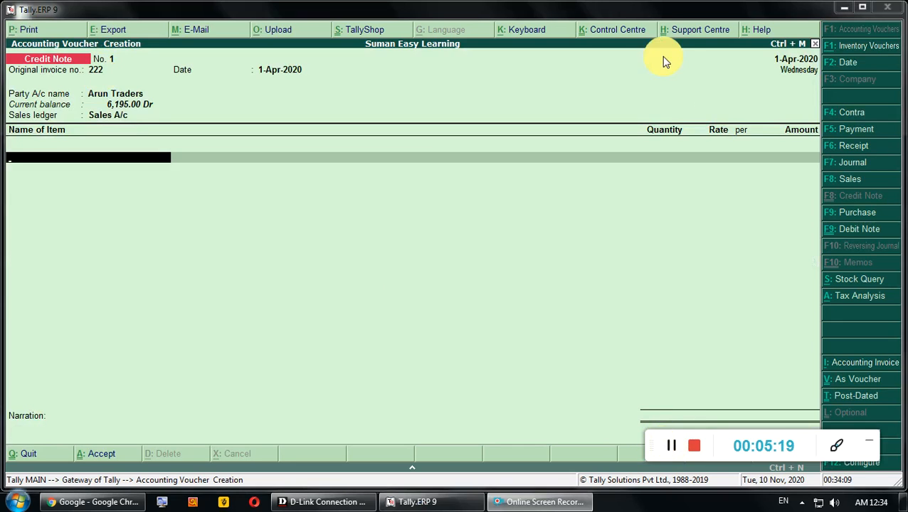
pyautogui.click(665, 10)
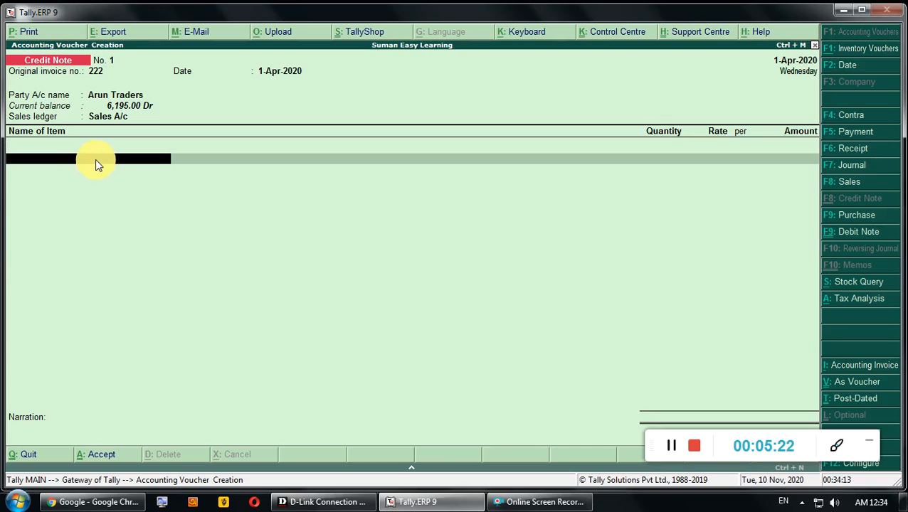
pyautogui.click(672, 444)
pyautogui.click(640, 14)
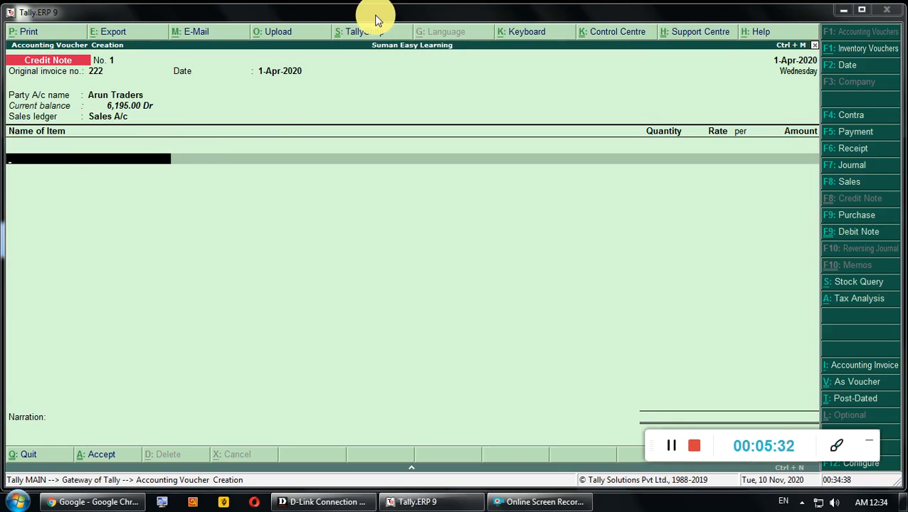
# Add the returned stock item Keyboard with a quantity of 10 pcs at a rate of 350.00
pyautogui.write('K')
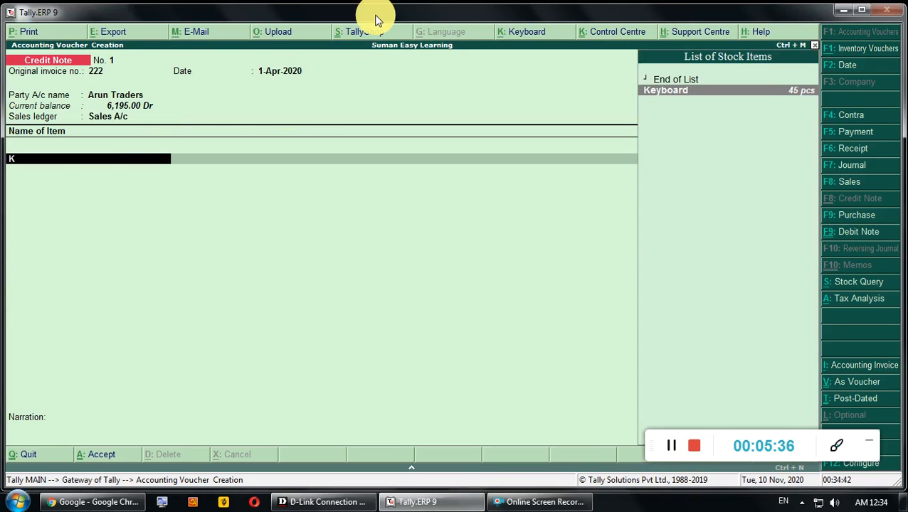
pyautogui.press('Return')
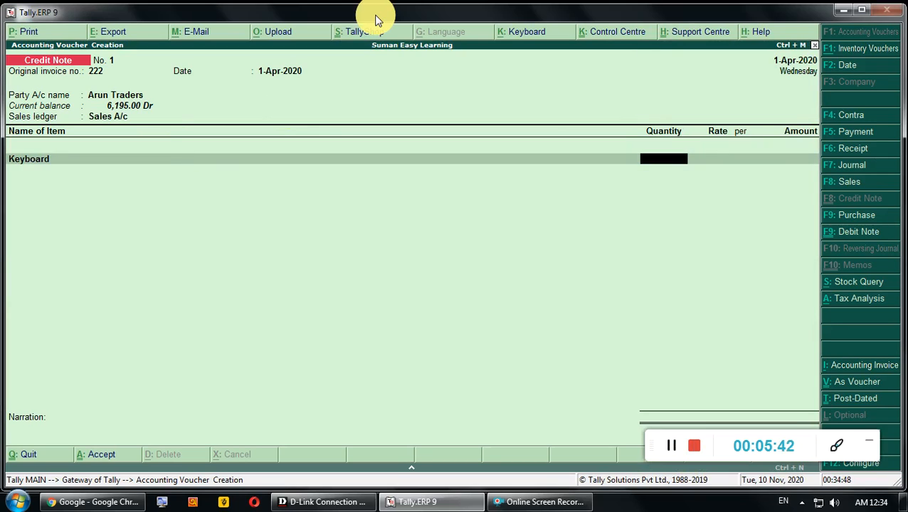
pyautogui.write('10')
pyautogui.press('Return')
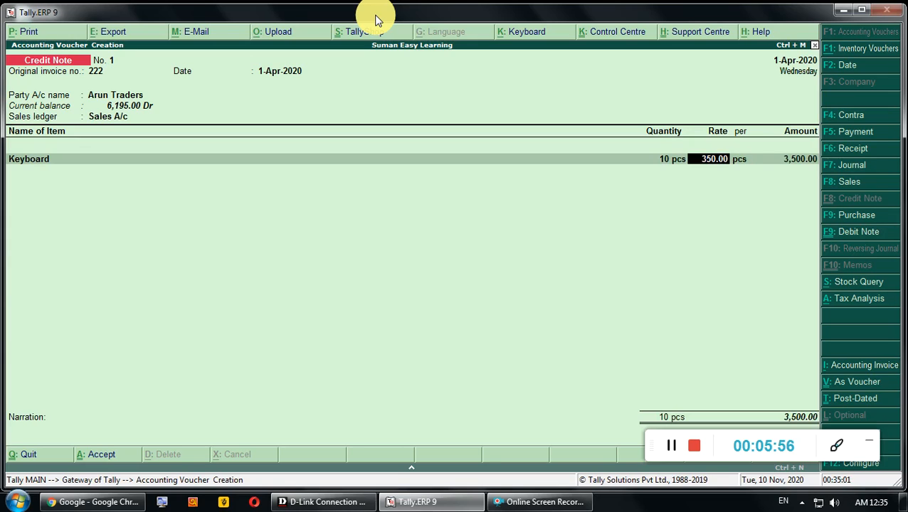
pyautogui.press('Return')
pyautogui.press('Return')
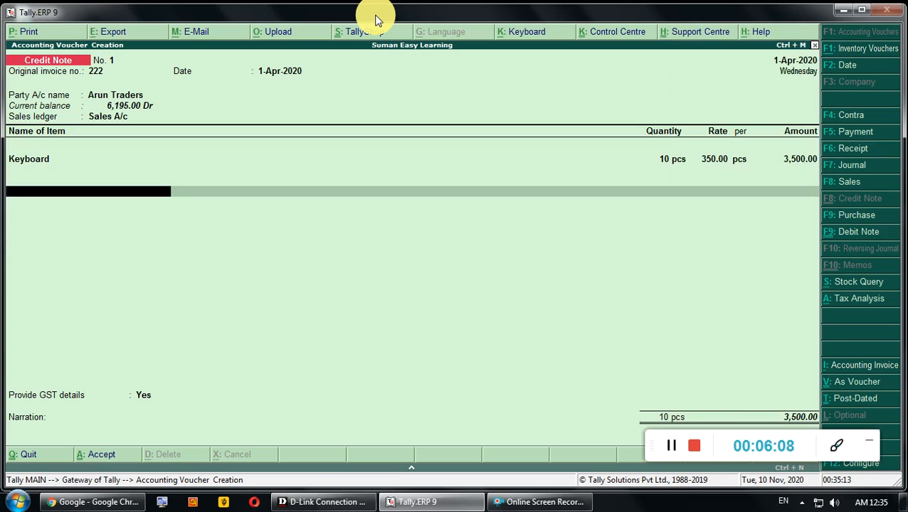
# Add the CGST and SGST ledgers below the Keyboard item, accepting the calculated tax amounts
pyautogui.write('C')
pyautogui.press('Return')
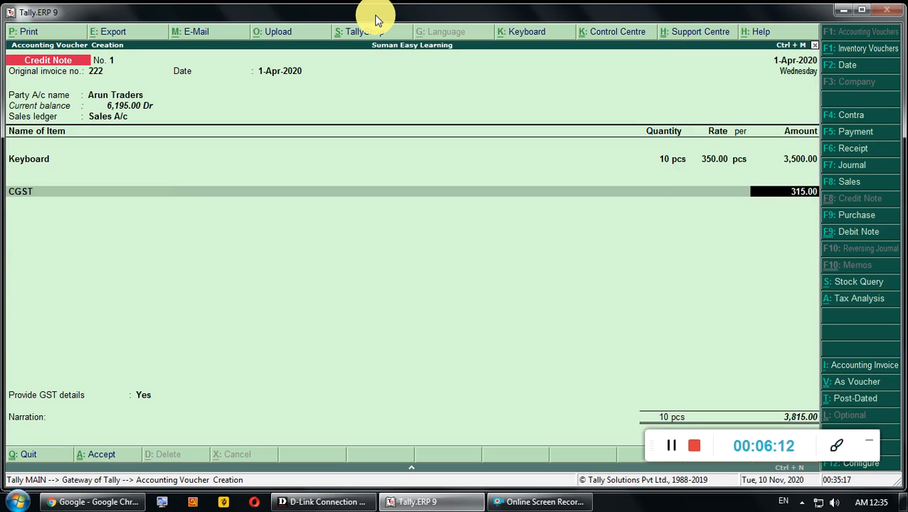
pyautogui.press('Return')
pyautogui.write('S')
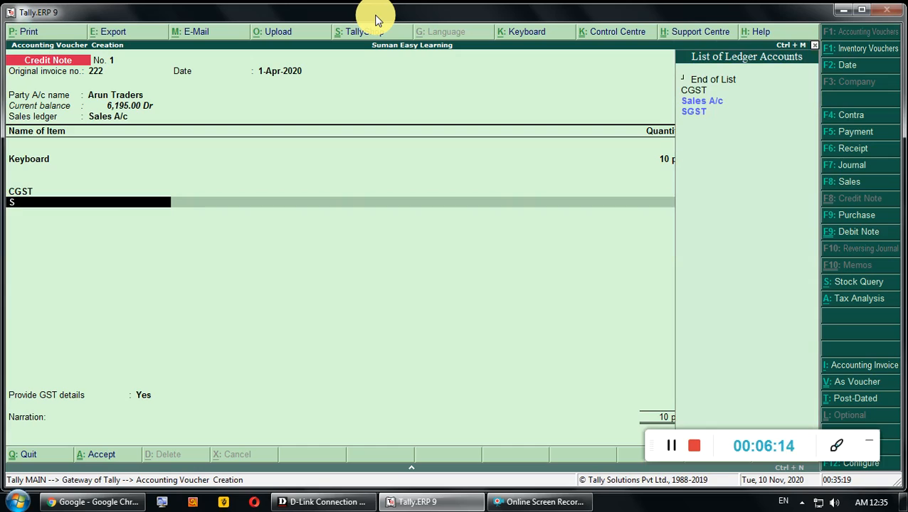
pyautogui.press('Down')
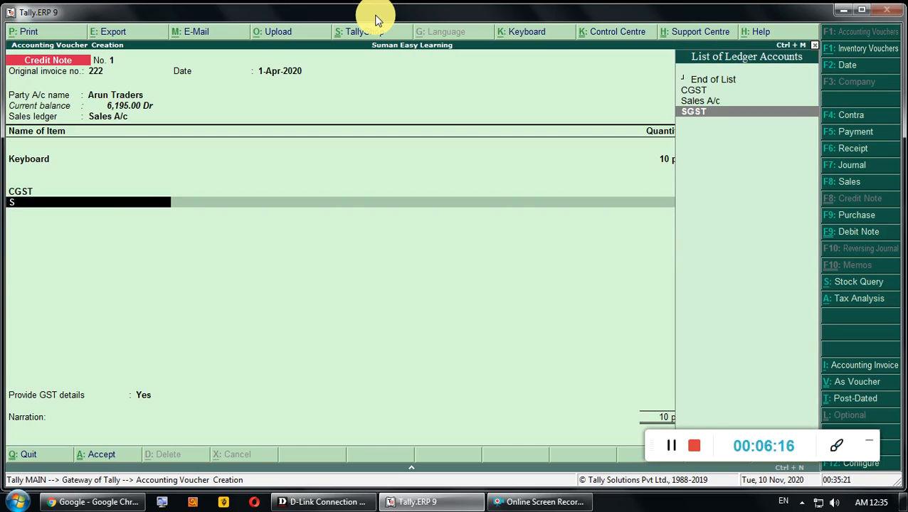
pyautogui.press('Return')
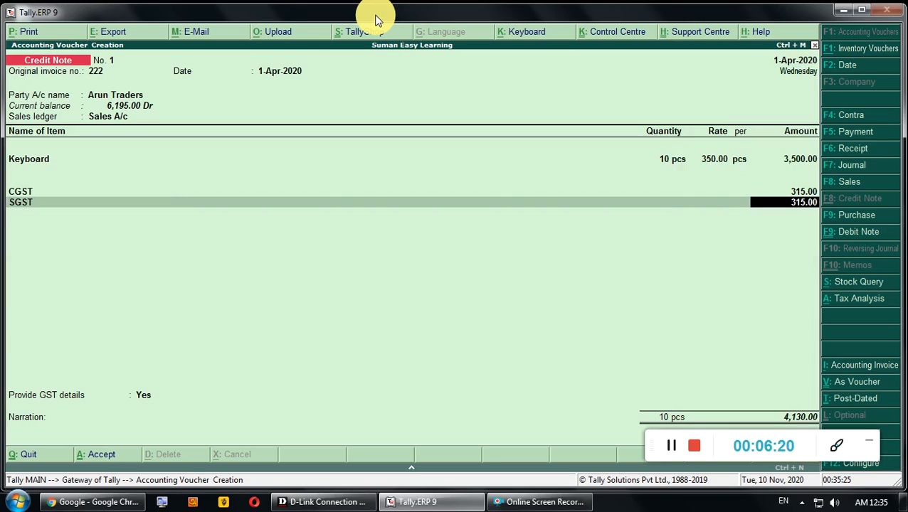
pyautogui.press('Return')
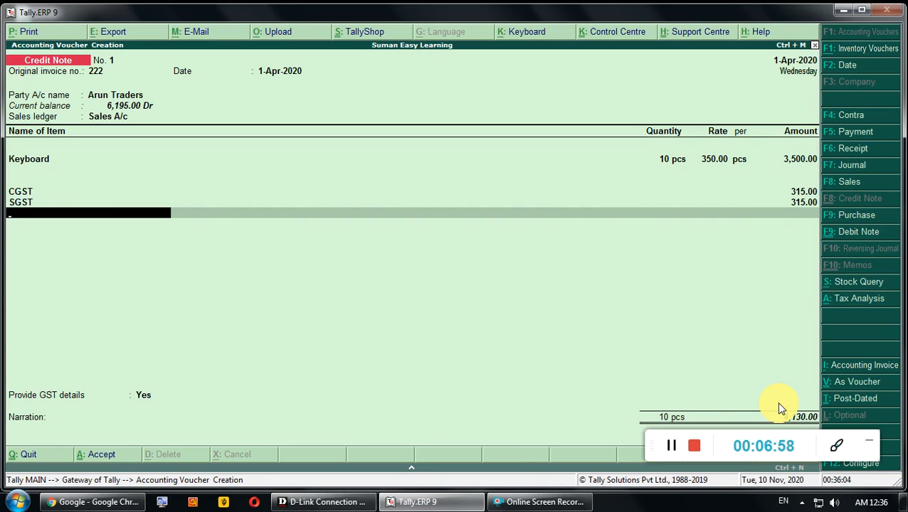
# Provide GST details with 01-Sales Return as the reason and buyer's debit note no. 122 dated 1-Apr-2020
pyautogui.press('Return')
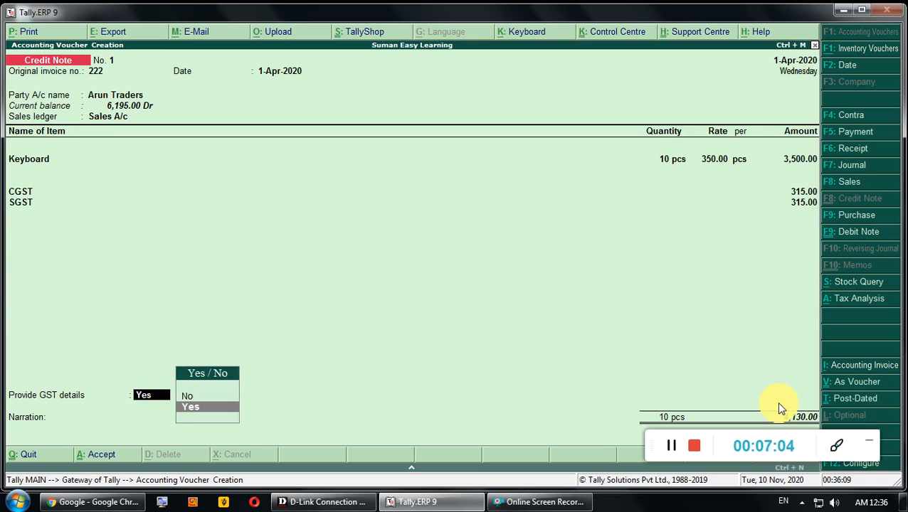
pyautogui.press('Return')
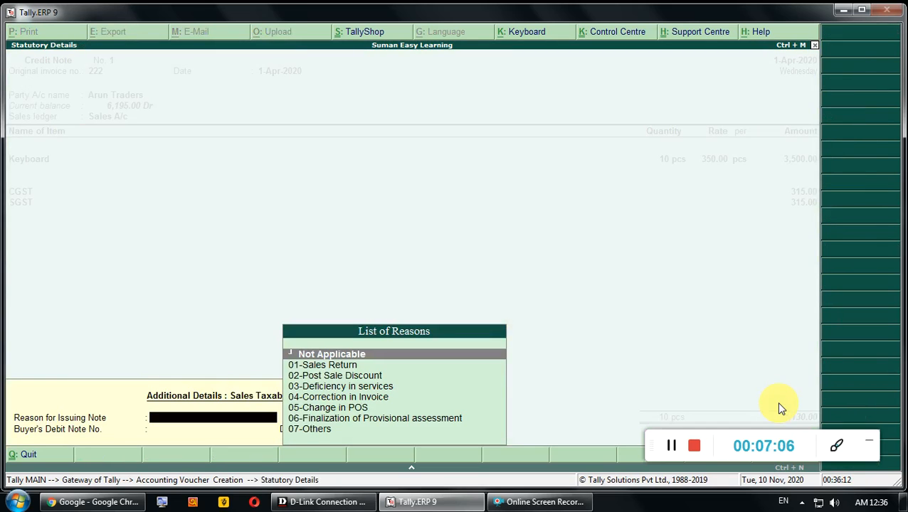
pyautogui.press('Down')
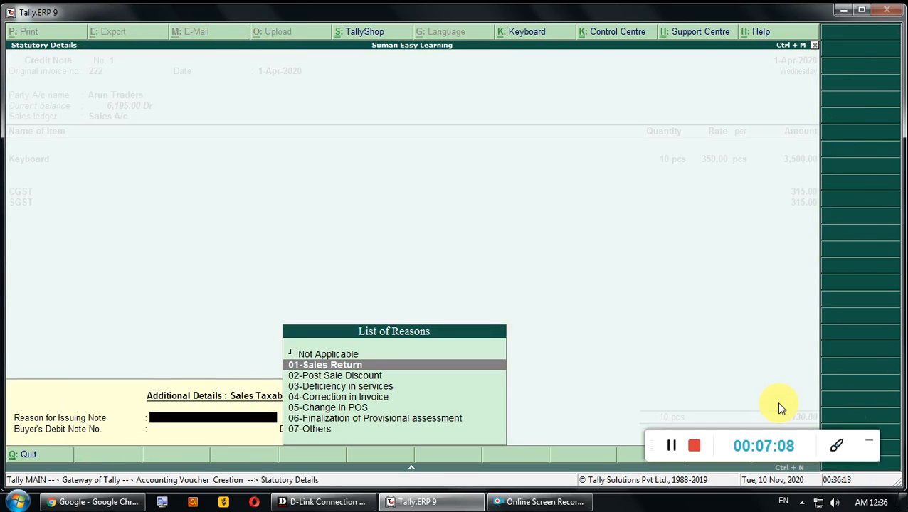
pyautogui.press('Return')
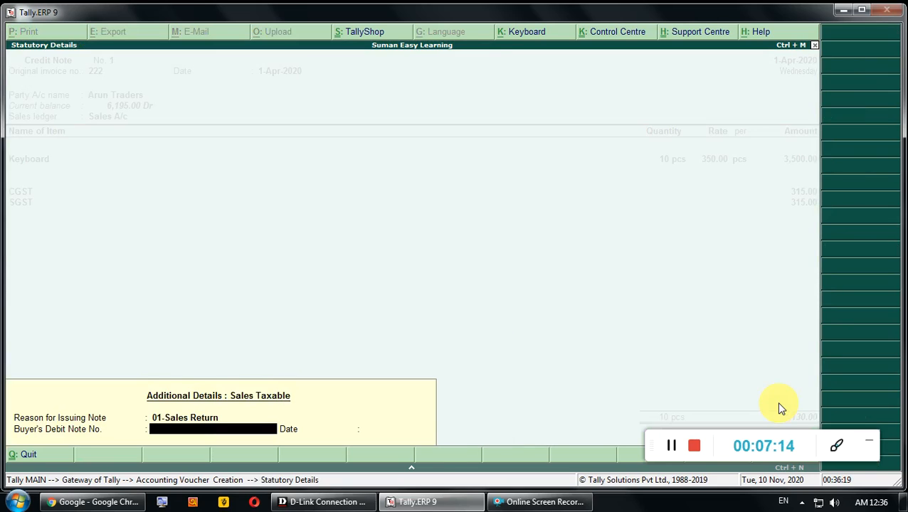
pyautogui.write('122')
pyautogui.press('Return')
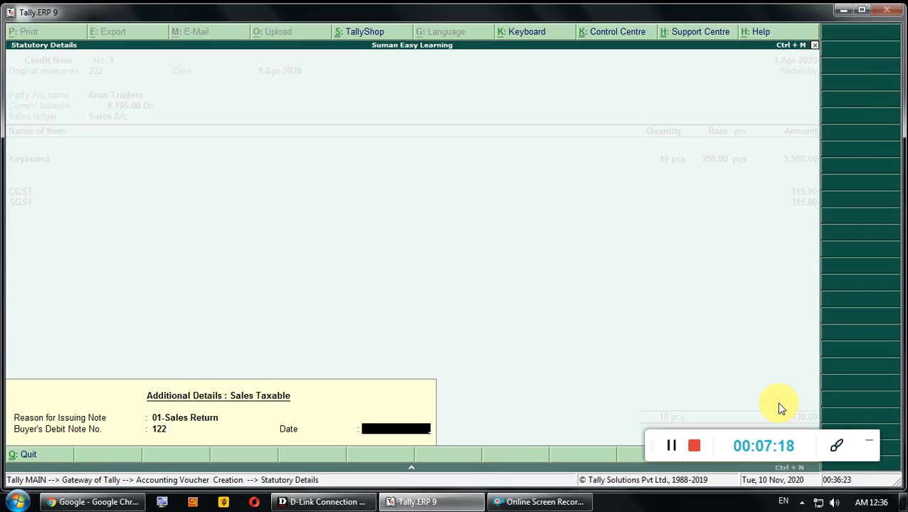
pyautogui.write('1.0')
pyautogui.write('4-2')
pyautogui.write('0')
pyautogui.press('Return')
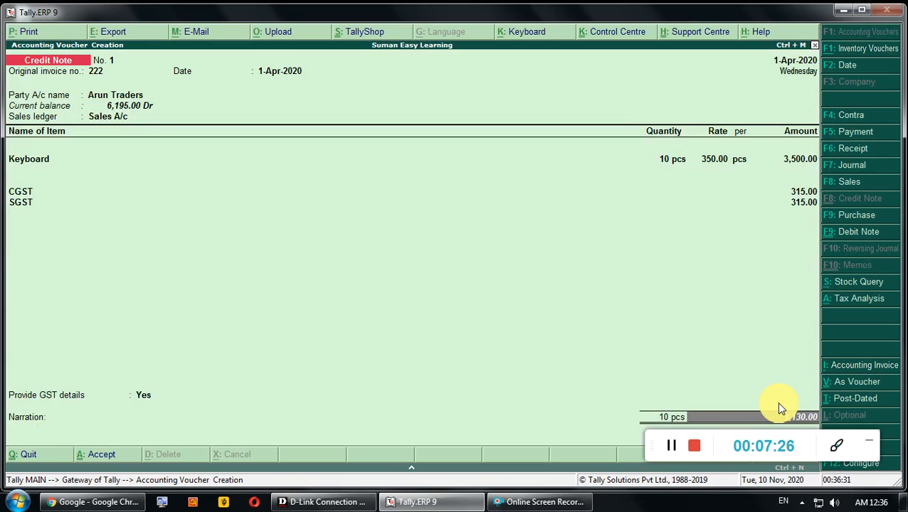
# Save the credit note with a blank narration and return to the Gateway of Tally
pyautogui.press('Return')
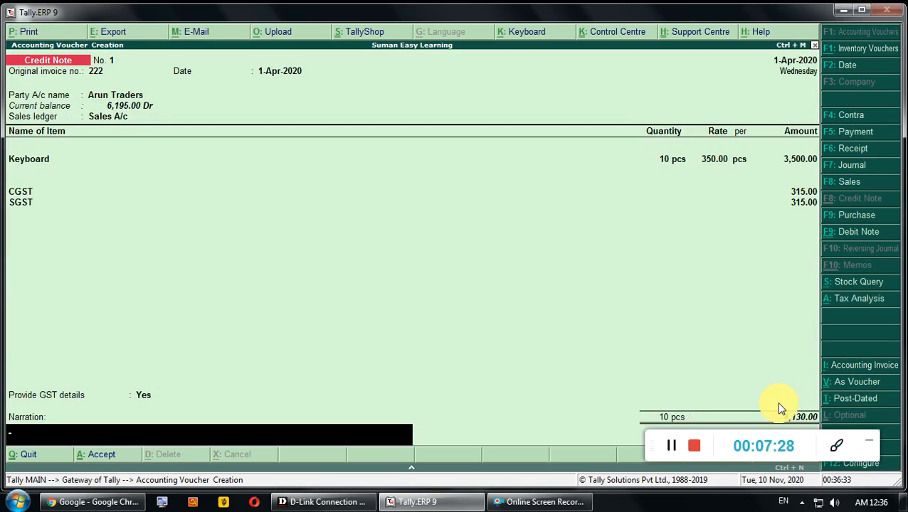
pyautogui.press('Return')
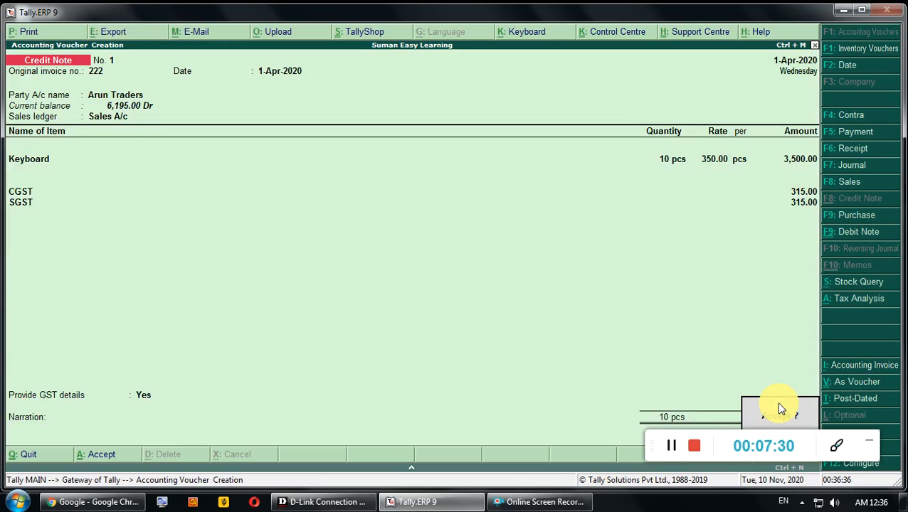
pyautogui.press('Return')
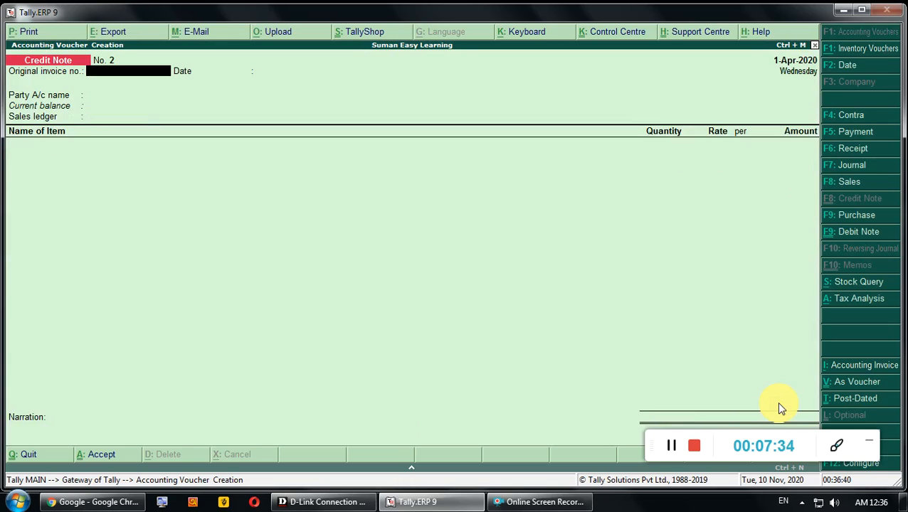
pyautogui.press('Escape')
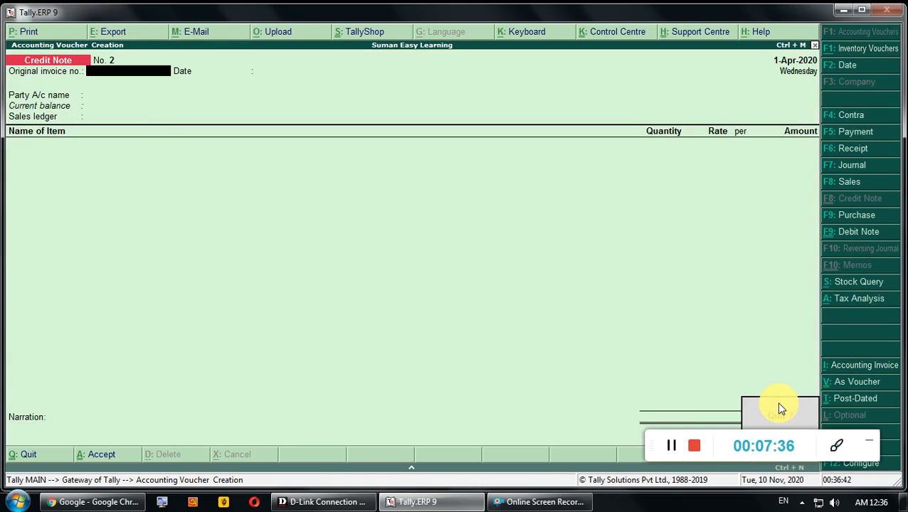
pyautogui.press('y')
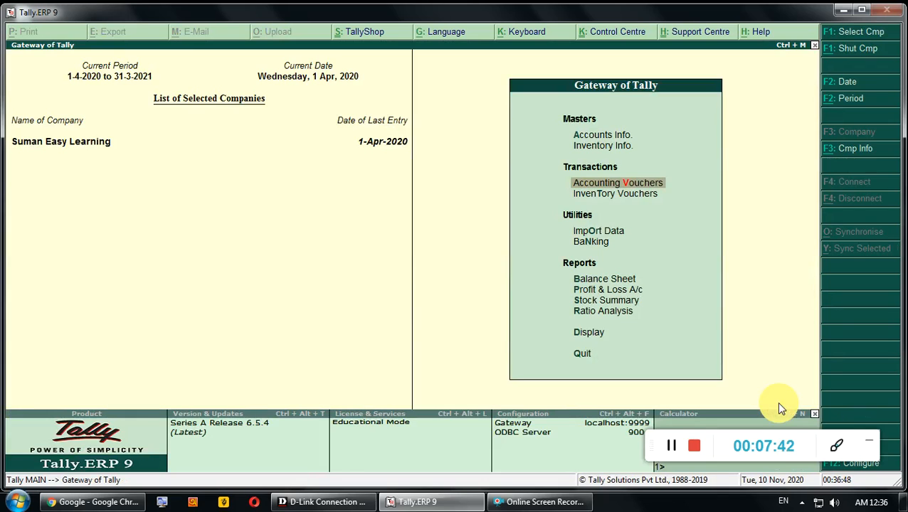
# Display the Day Book for 1-Apr-2020
pyautogui.press('Down')
pyautogui.press('Down')
pyautogui.press('Down')
pyautogui.press('Down')
pyautogui.press('Down')
pyautogui.press('Down')
pyautogui.press('Down')
pyautogui.press('Down')
pyautogui.press('Return')
pyautogui.press('Down')
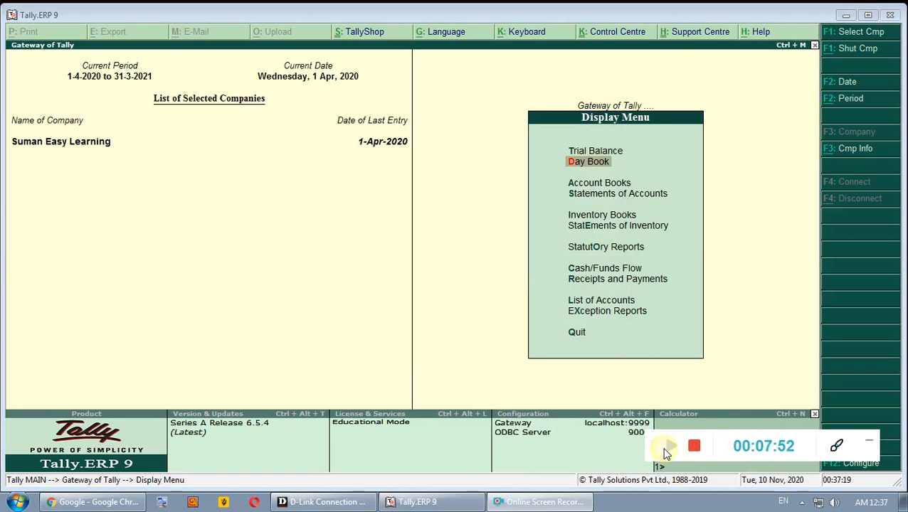
pyautogui.click(667, 18)
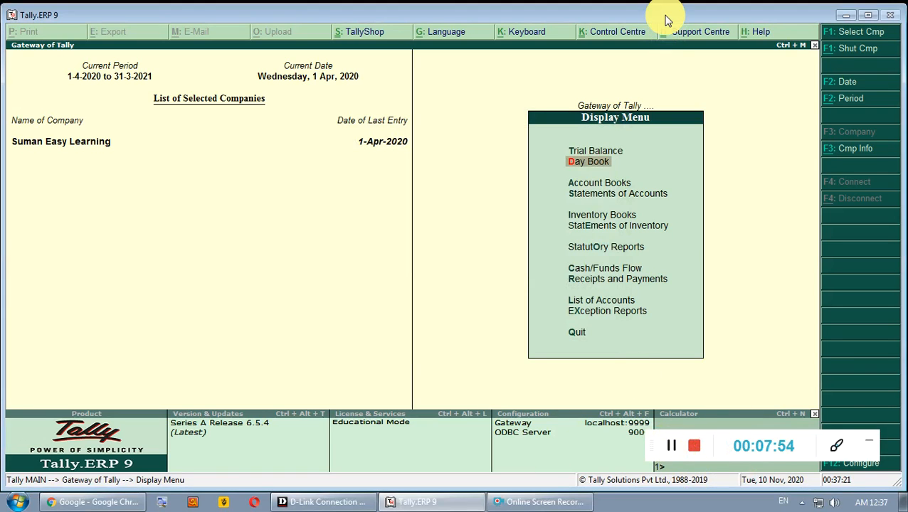
pyautogui.press('Return')
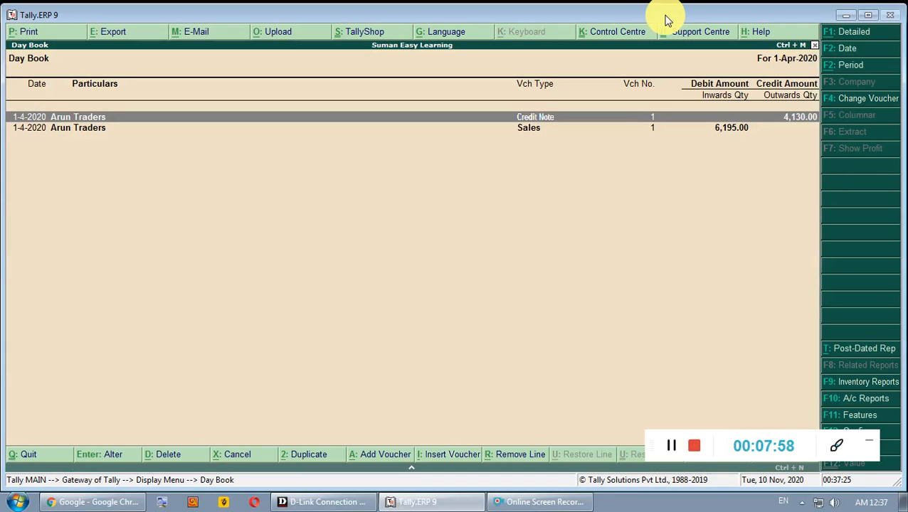
# Review the Arun Traders sales voucher and accept it unchanged, then open the Arun Traders credit note for review
pyautogui.press('Down')
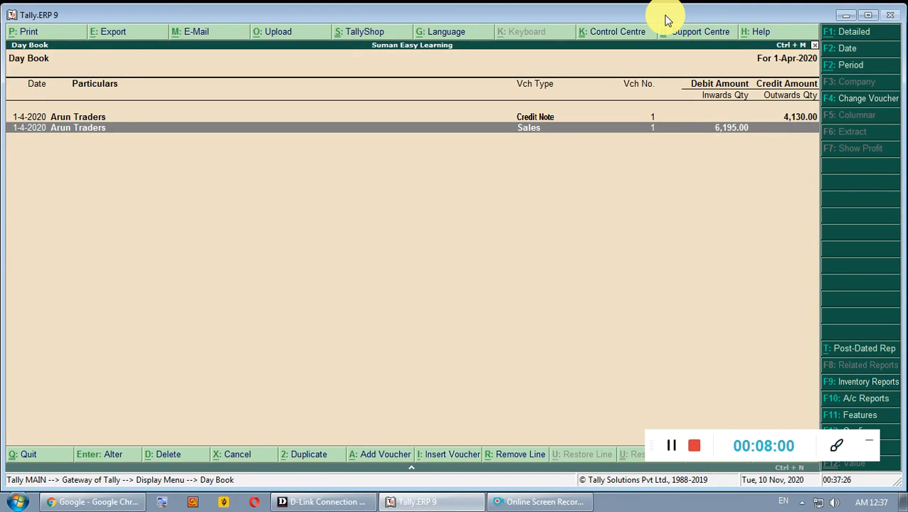
pyautogui.press('Return')
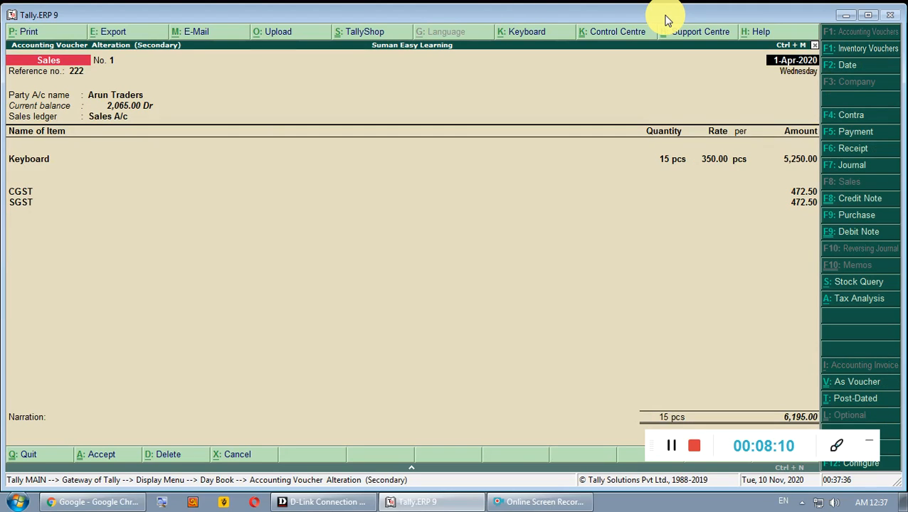
pyautogui.hotkey('ctrl', 'a')
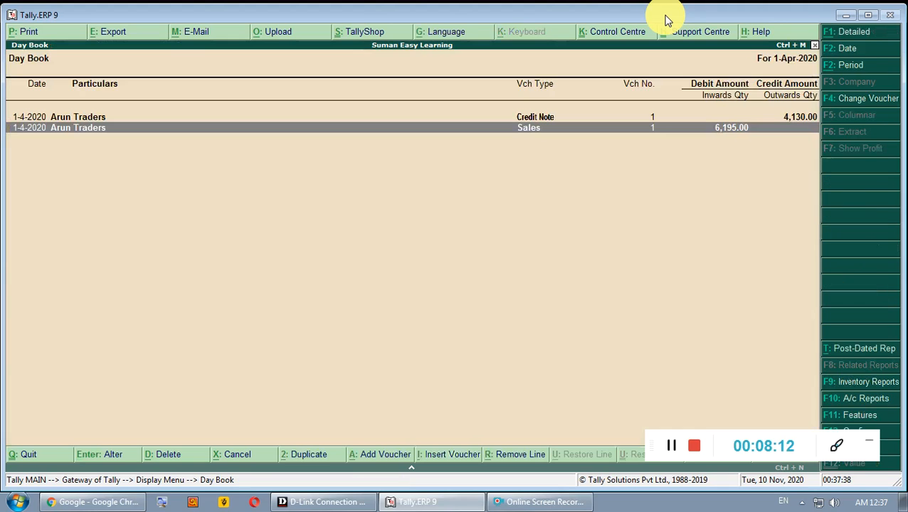
pyautogui.press('Up')
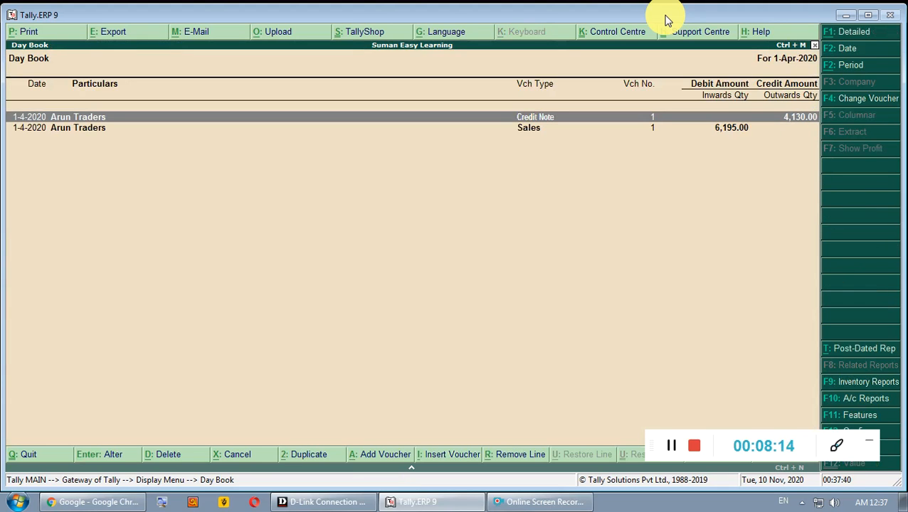
pyautogui.press('Return')
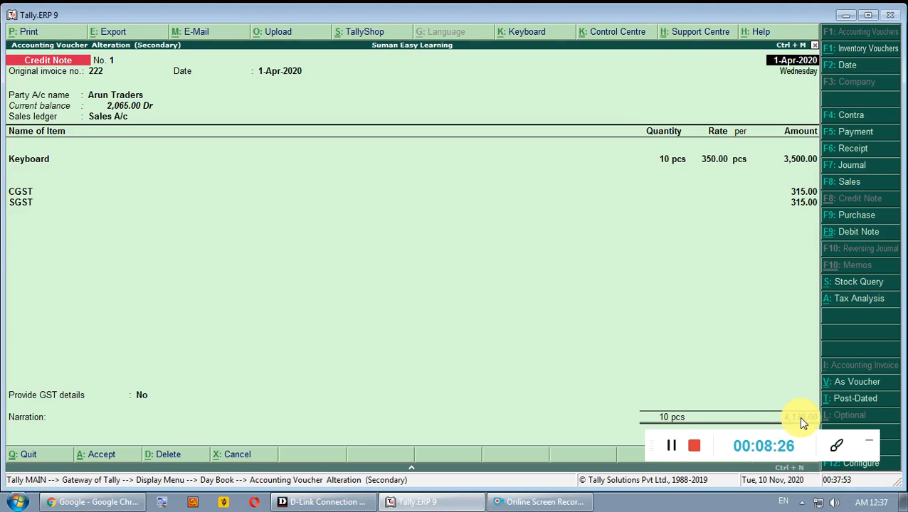
# Quit the Arun Traders credit note without saving and return to the Gateway of Tally
pyautogui.press('Escape')
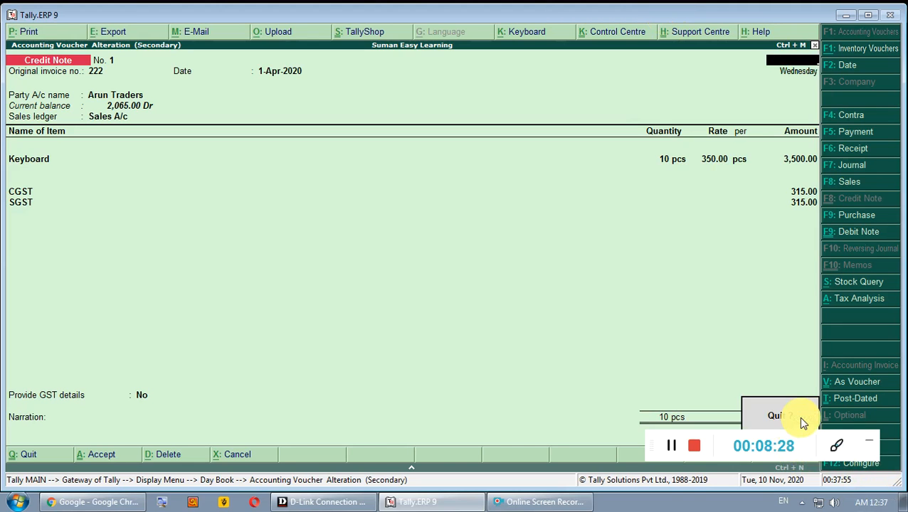
pyautogui.press('y')
pyautogui.press('Escape')
pyautogui.press('Escape')
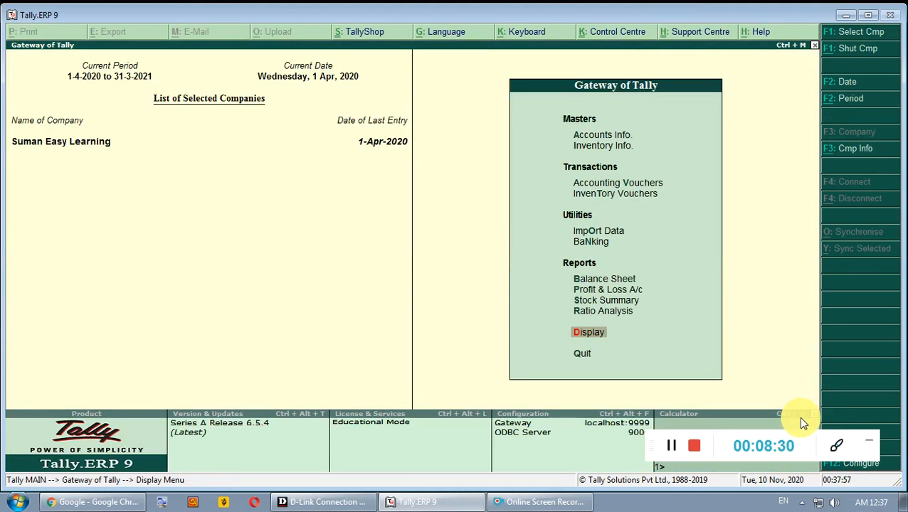
# Open the Arun Traders ledger for alteration from the accounts masters
pyautogui.press('Up')
pyautogui.press('Up')
pyautogui.press('Up')
pyautogui.press('Up')
pyautogui.press('Up')
pyautogui.press('Up')
pyautogui.press('Up')
pyautogui.press('Up')
pyautogui.press('Up')
pyautogui.press('Up')
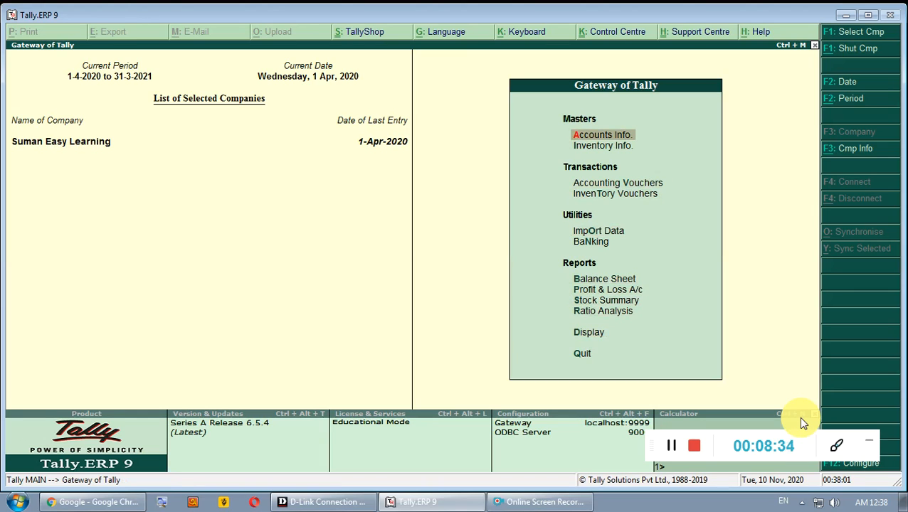
pyautogui.press('Return')
pyautogui.press('Down')
pyautogui.press('Return')
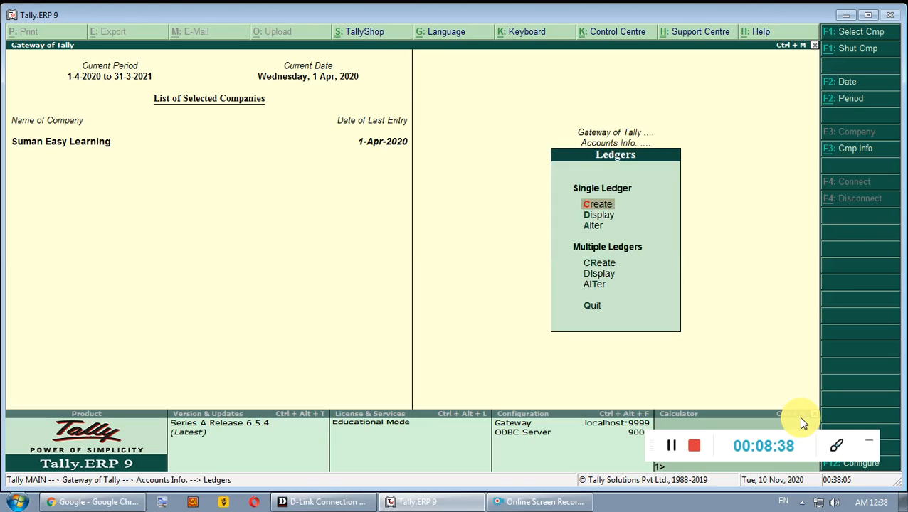
pyautogui.press('Down')
pyautogui.press('Down')
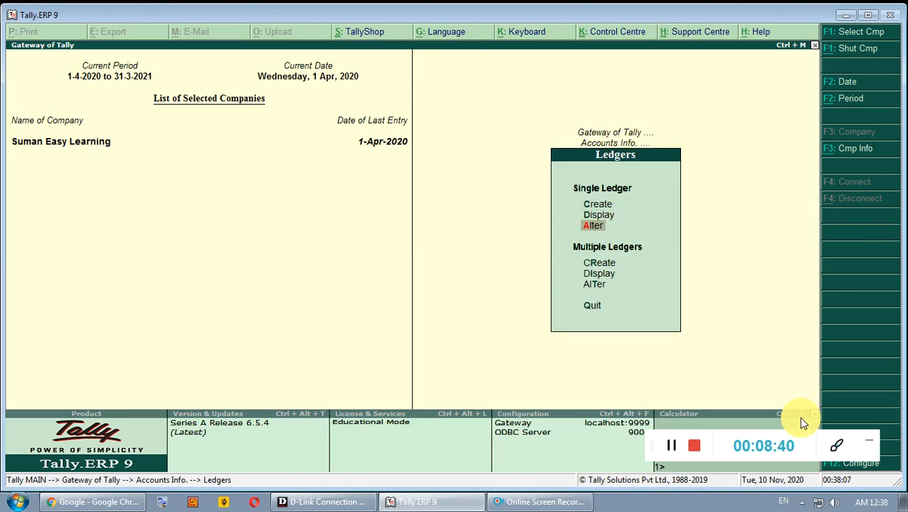
pyautogui.press('Return')
pyautogui.press('Down')
pyautogui.press('Down')
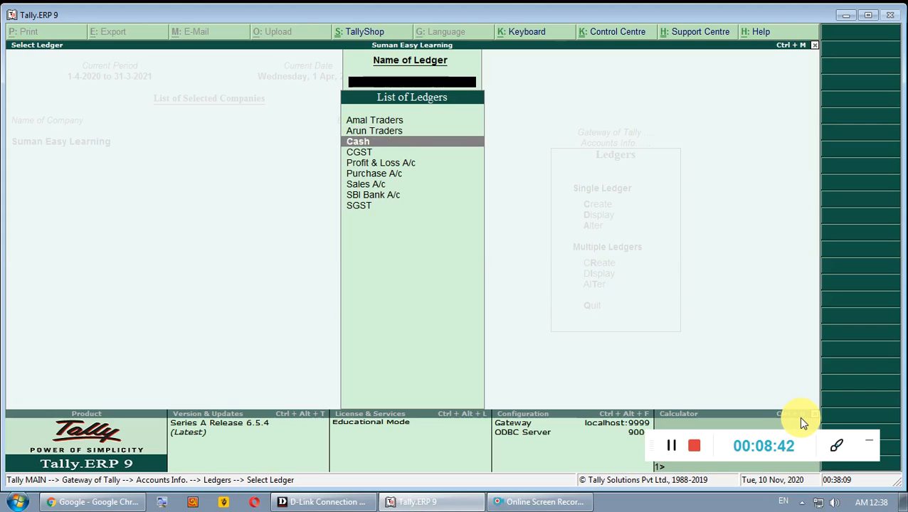
pyautogui.press('Down')
pyautogui.press('Up')
pyautogui.press('Up')
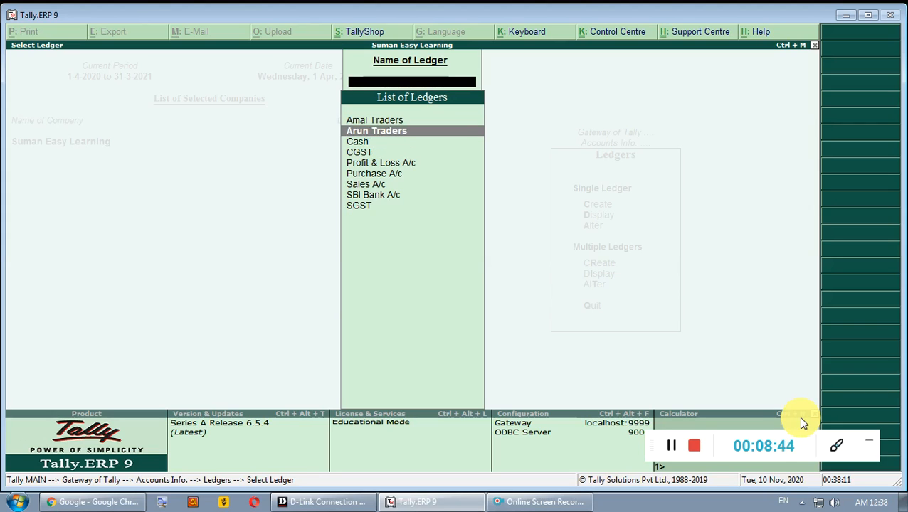
pyautogui.press('Return')
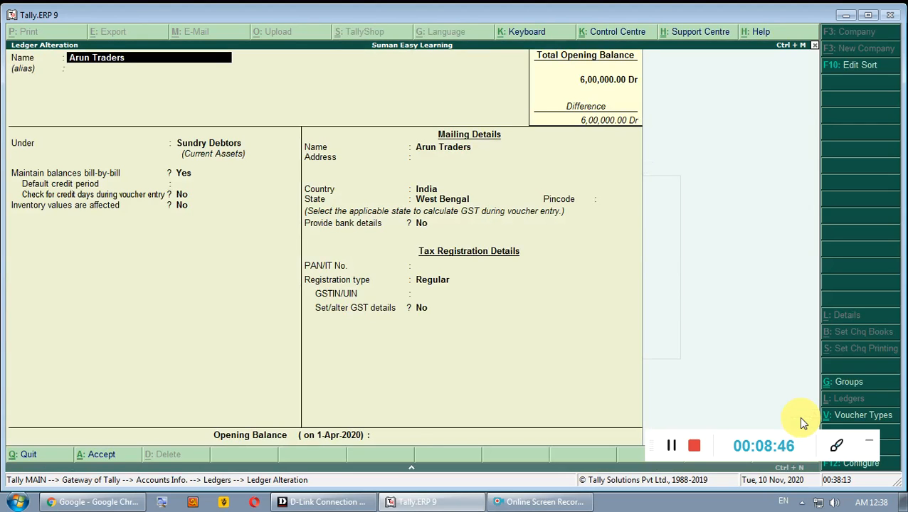
# Review the Arun Traders ledger's group, bill-by-bill, mailing and tax registration settings and accept it unchanged
pyautogui.press('Return')
pyautogui.press('Return')
pyautogui.press('Return')
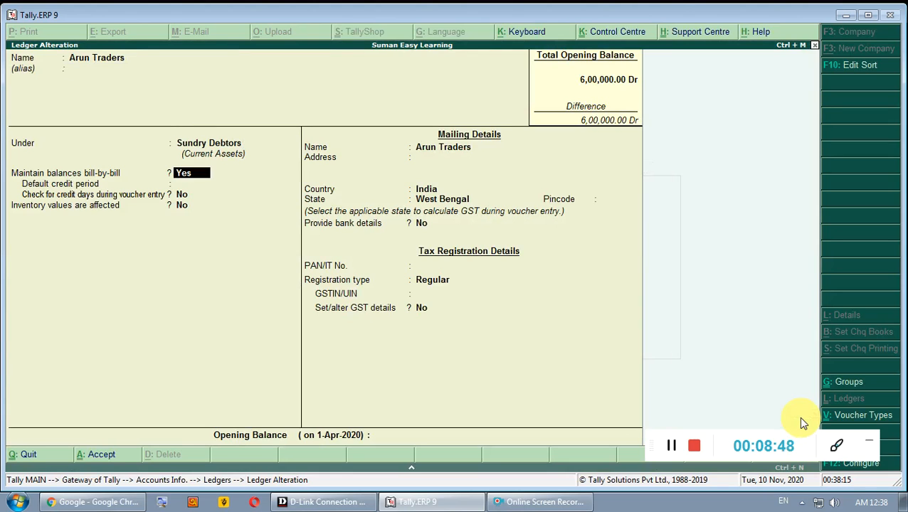
pyautogui.press('Return')
pyautogui.press('Return')
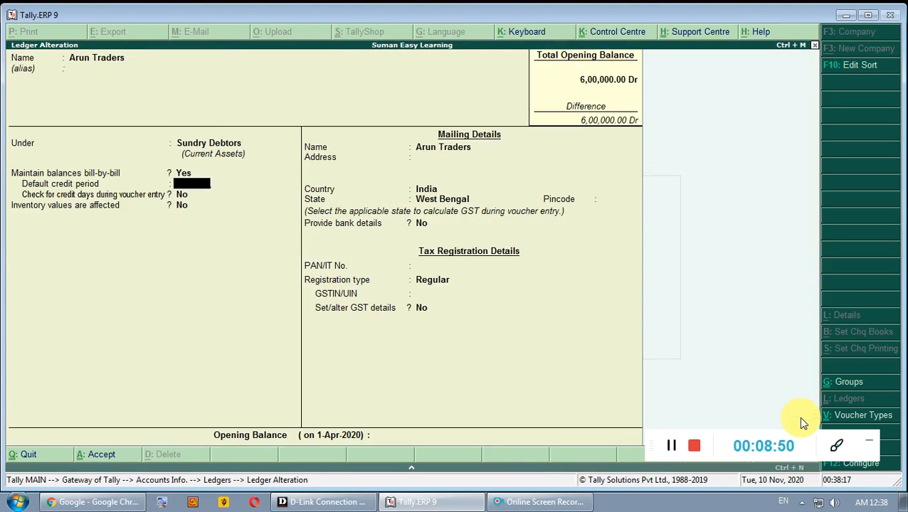
pyautogui.press('Return')
pyautogui.press('Return')
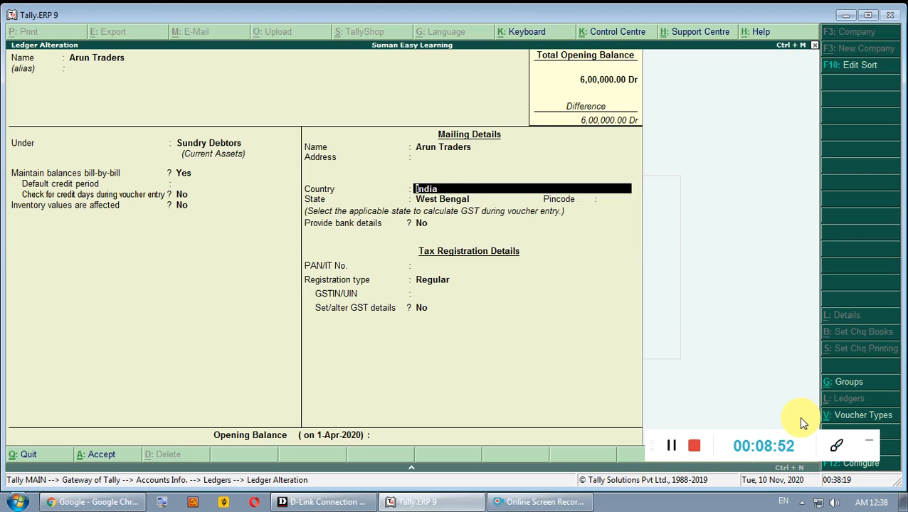
pyautogui.press('Return')
pyautogui.press('Return')
pyautogui.press('Return')
pyautogui.press('Return')
pyautogui.press('Return')
pyautogui.press('Return')
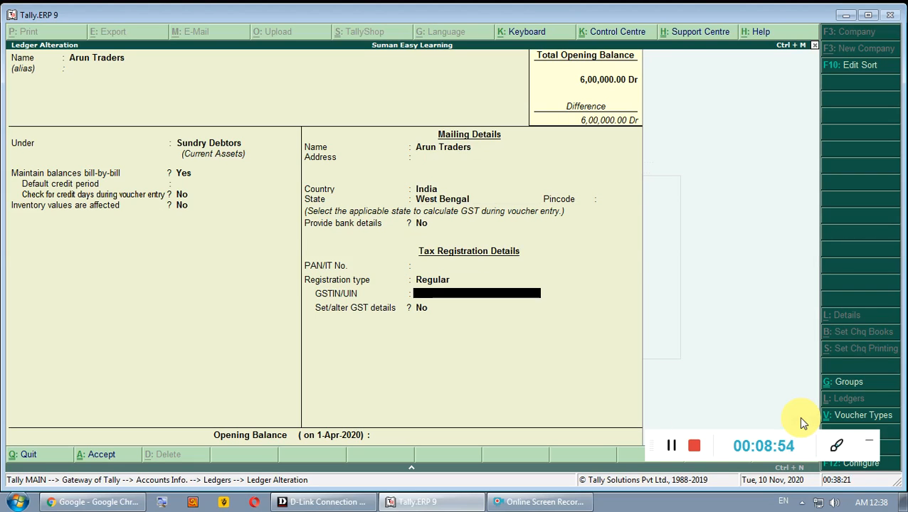
pyautogui.press('Return')
pyautogui.press('Return')
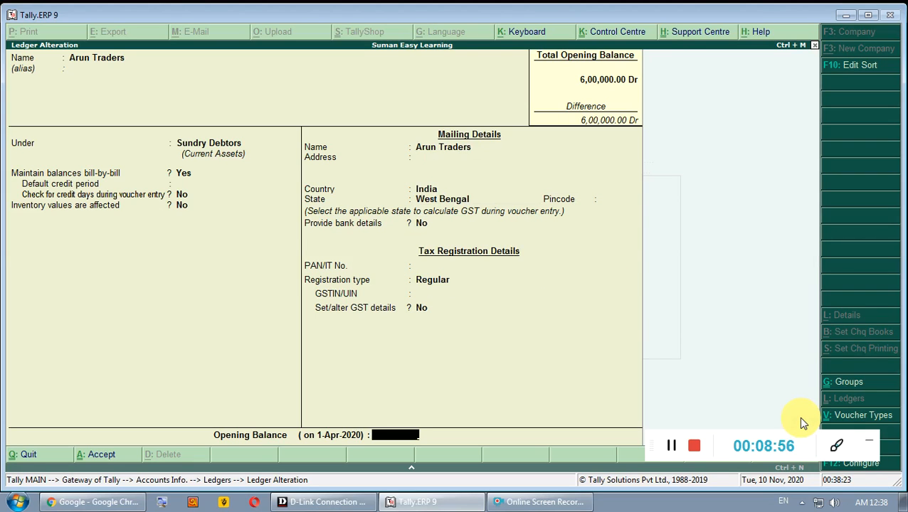
pyautogui.press('Up')
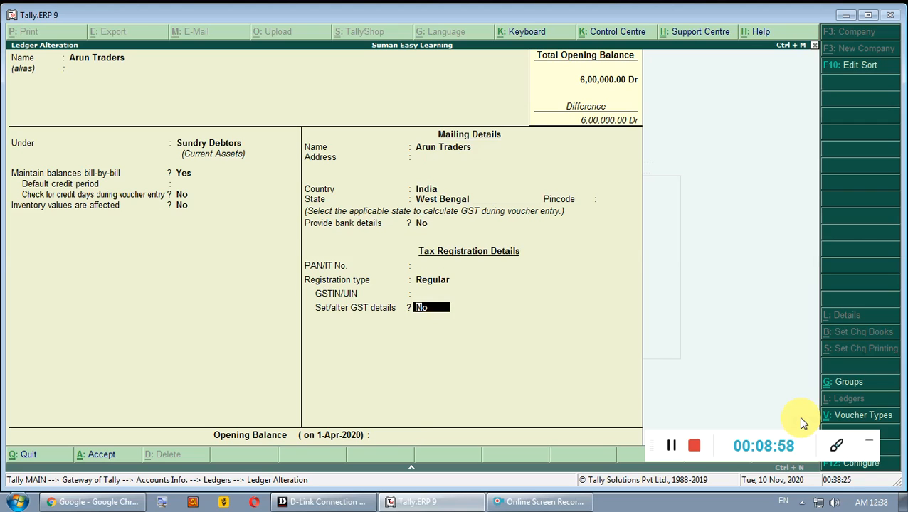
pyautogui.press('Return')
pyautogui.press('Return')
pyautogui.press('Return')
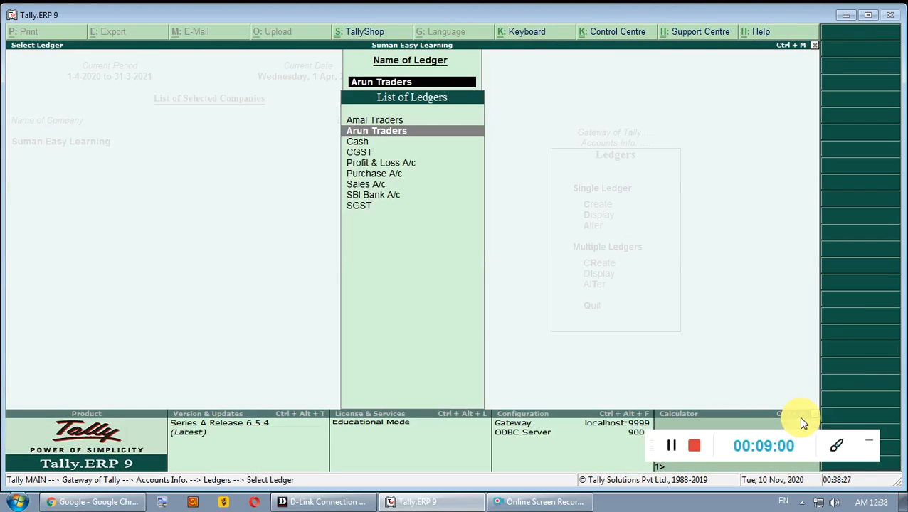
# Open the CGST ledger for alteration, review its duty and tax type settings, and accept it unchanged
pyautogui.press('Up')
pyautogui.press('Down')
pyautogui.press('Down')
pyautogui.press('Down')
pyautogui.press('Return')
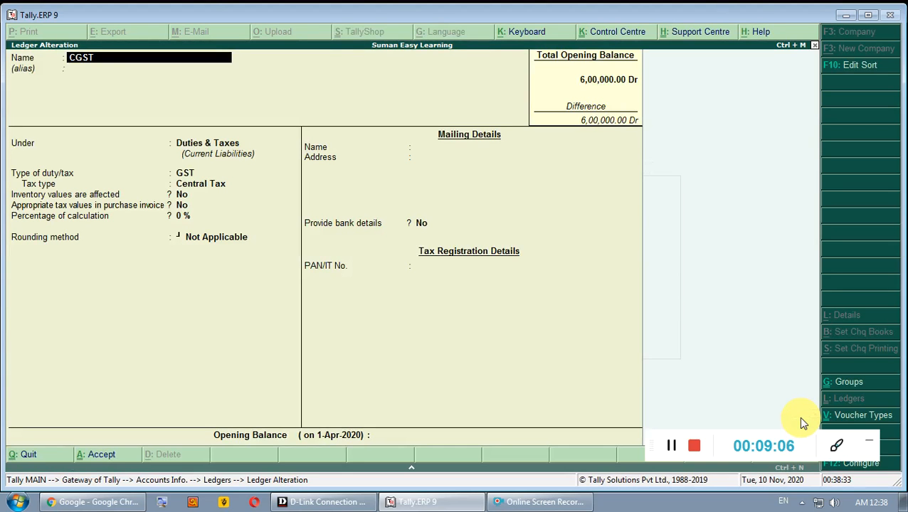
pyautogui.press('Return')
pyautogui.press('Return')
pyautogui.press('Return')
pyautogui.press('Return')
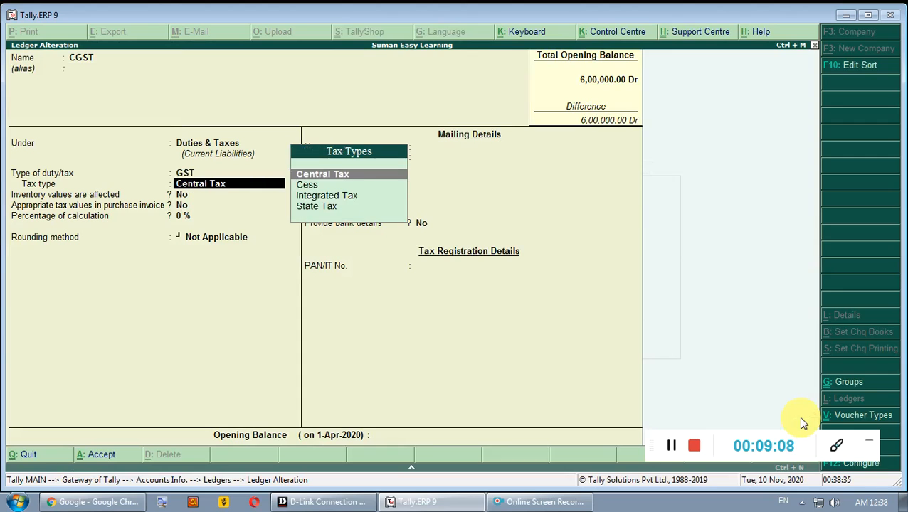
pyautogui.press('Return')
pyautogui.press('Return')
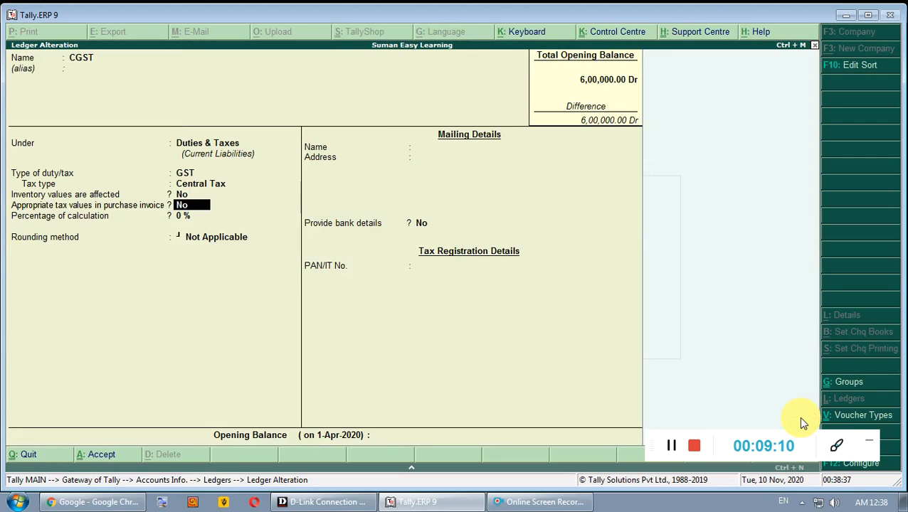
pyautogui.press('Return')
pyautogui.press('Return')
pyautogui.press('Return')
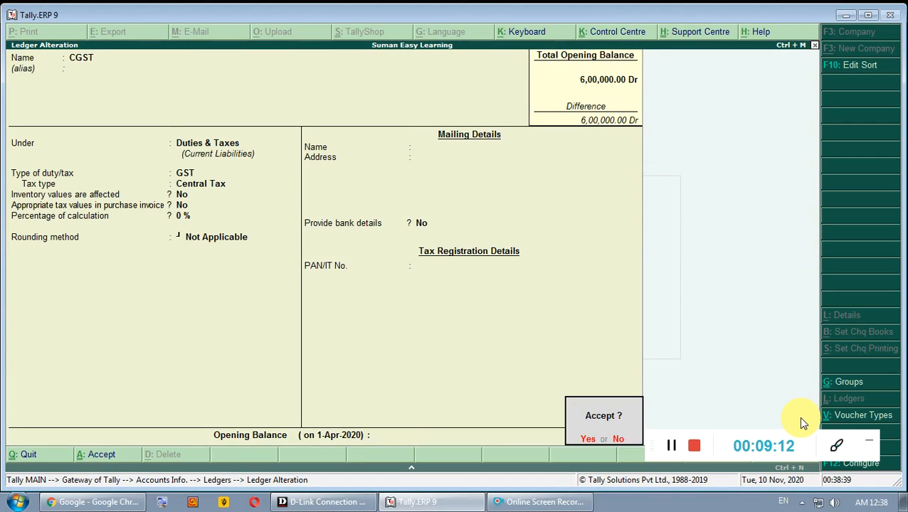
pyautogui.press('Return')
# Alter the Sales A/c ledger, set its type of ledger to Not Applicable, keep GST applicable, and save it
pyautogui.press('Down')
pyautogui.press('Down')
pyautogui.press('Down')
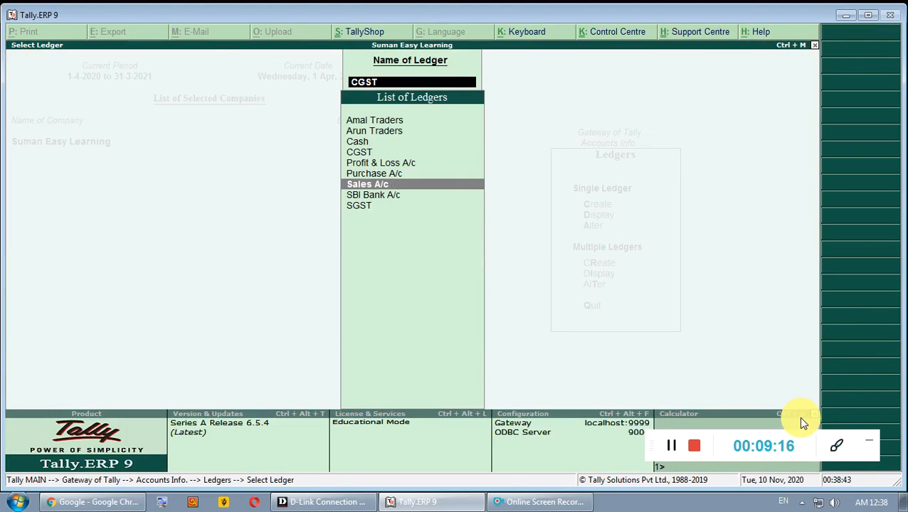
pyautogui.press('Return')
pyautogui.press('Return')
pyautogui.press('Return')
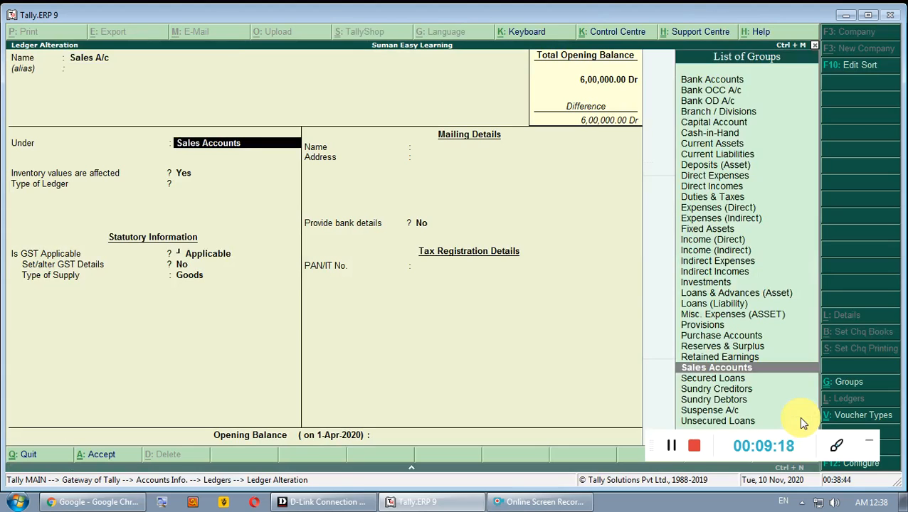
pyautogui.press('Return')
pyautogui.press('Return')
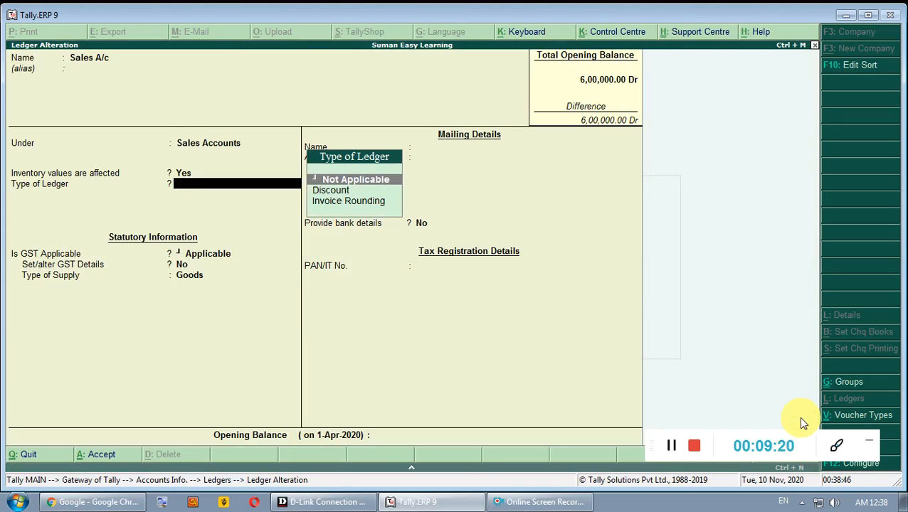
pyautogui.press('Return')
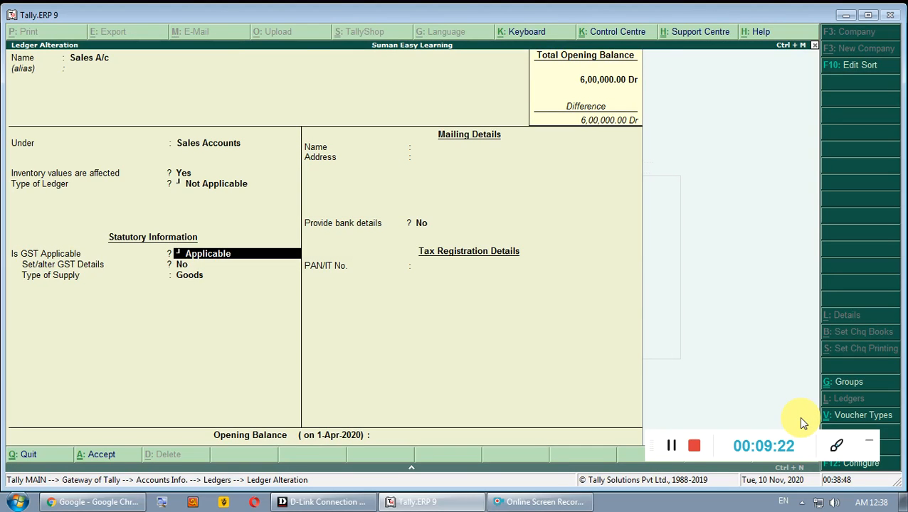
pyautogui.press('Return')
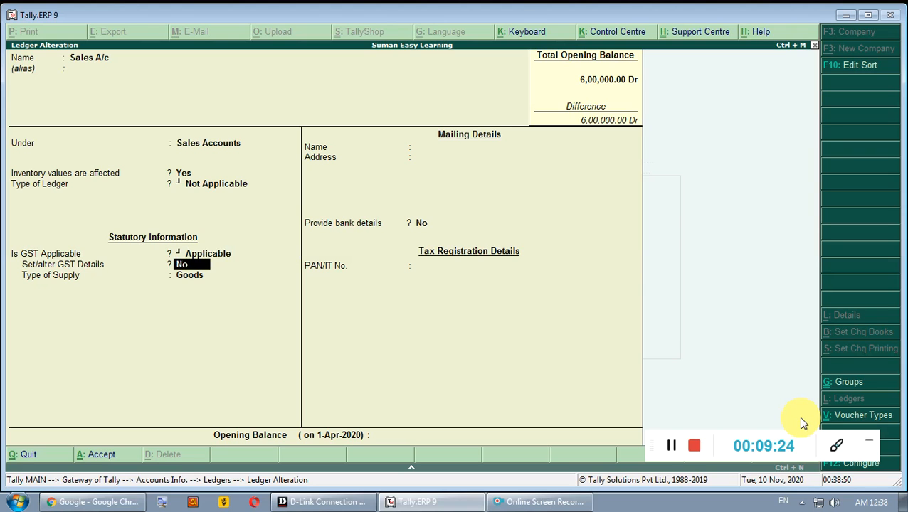
pyautogui.press('Return')
pyautogui.press('Return')
pyautogui.press('Return')
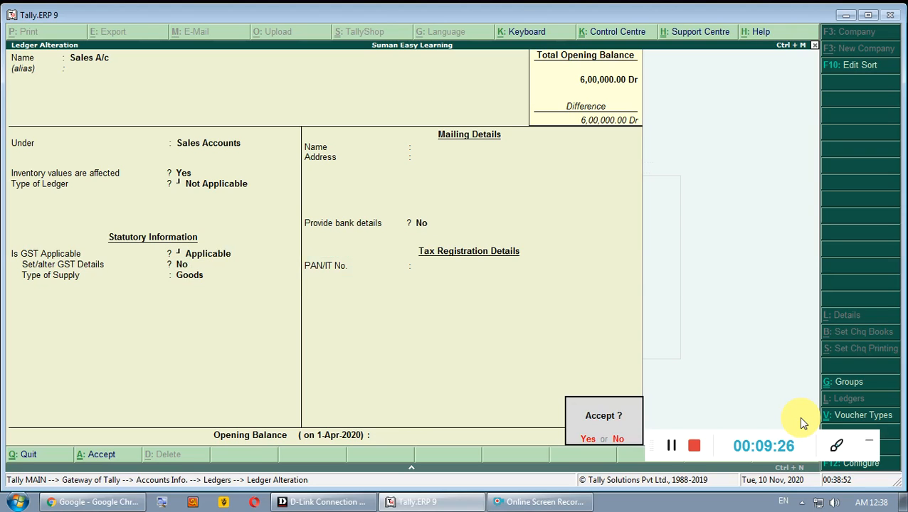
pyautogui.press('Return')
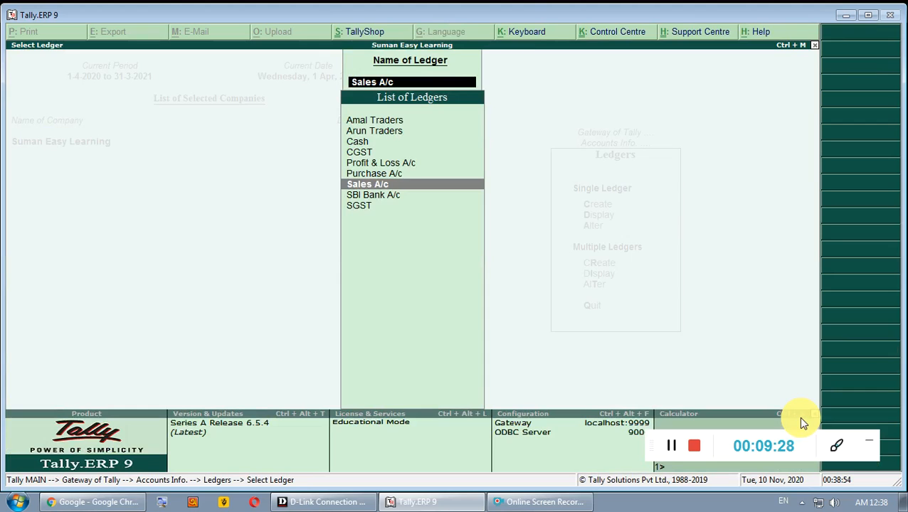
# Open the SGST ledger for alteration, review its duty and tax type settings, and accept it unchanged
pyautogui.press('Down')
pyautogui.press('Down')
pyautogui.press('Return')
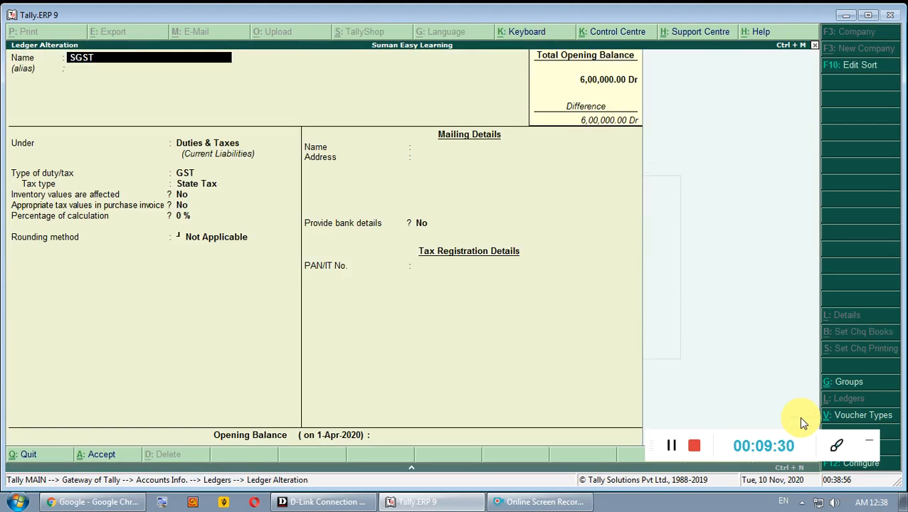
pyautogui.press('Return')
pyautogui.press('Return')
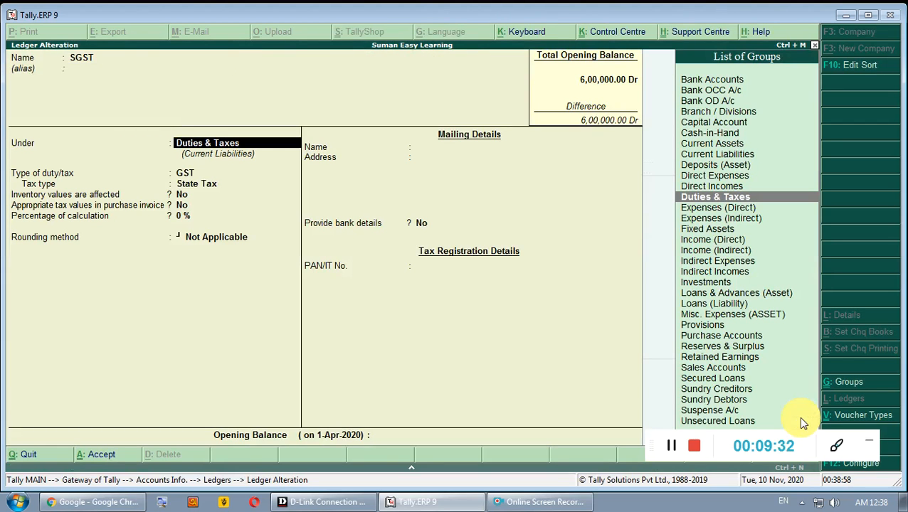
pyautogui.press('Return')
pyautogui.press('Return')
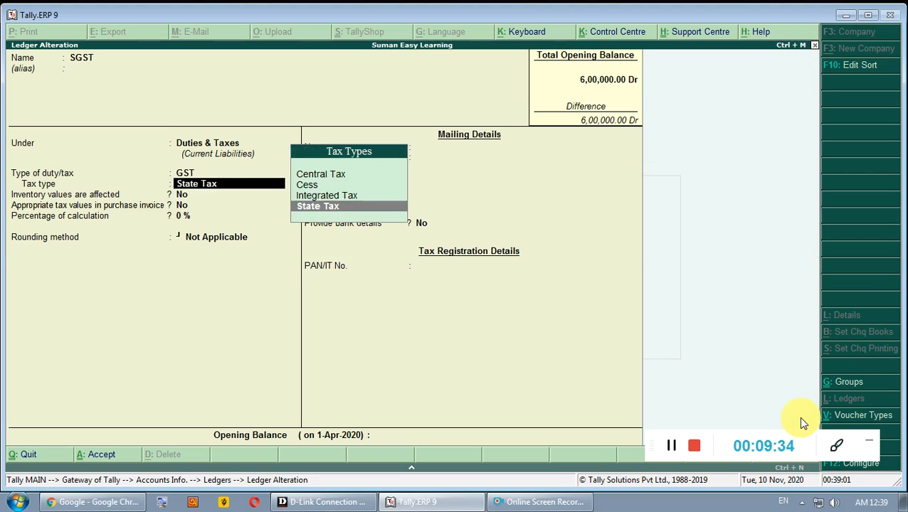
pyautogui.press('Return')
pyautogui.press('Return')
pyautogui.press('Return')
pyautogui.press('Return')
pyautogui.press('Return')
pyautogui.press('Return')
pyautogui.press('Return')
pyautogui.press('Return')
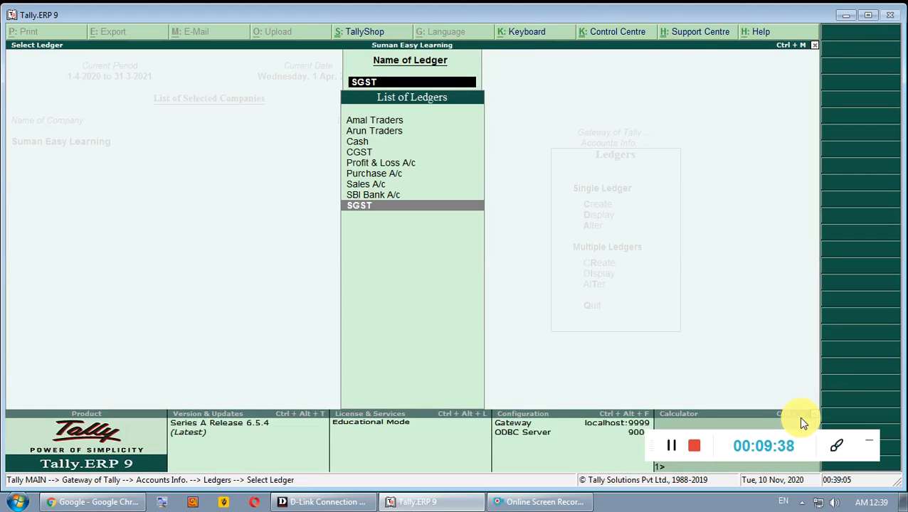
# Look through the list of ledgers from SGST up to Amal Traders, then leave ledger alteration
pyautogui.press('Up')
pyautogui.press('Up')
pyautogui.press('Up')
pyautogui.press('Up')
pyautogui.press('Up')
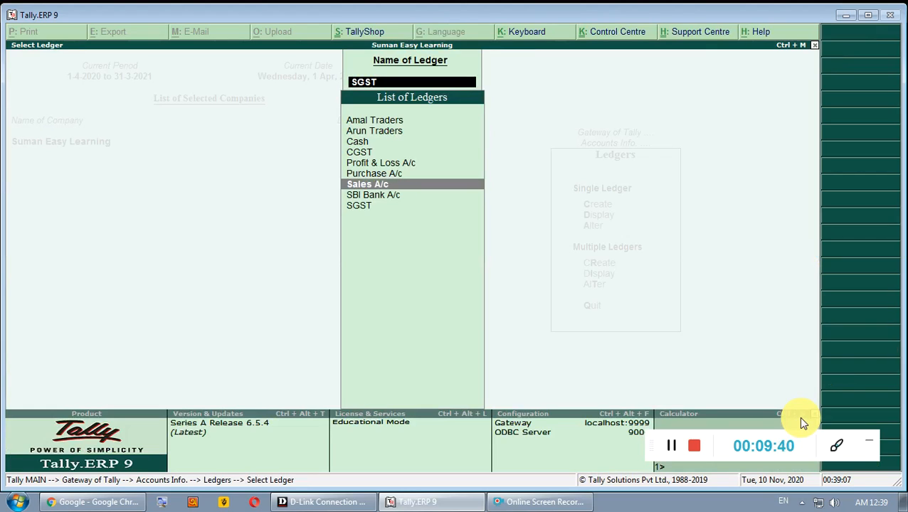
pyautogui.press('Up')
pyautogui.press('Up')
pyautogui.press('Up')
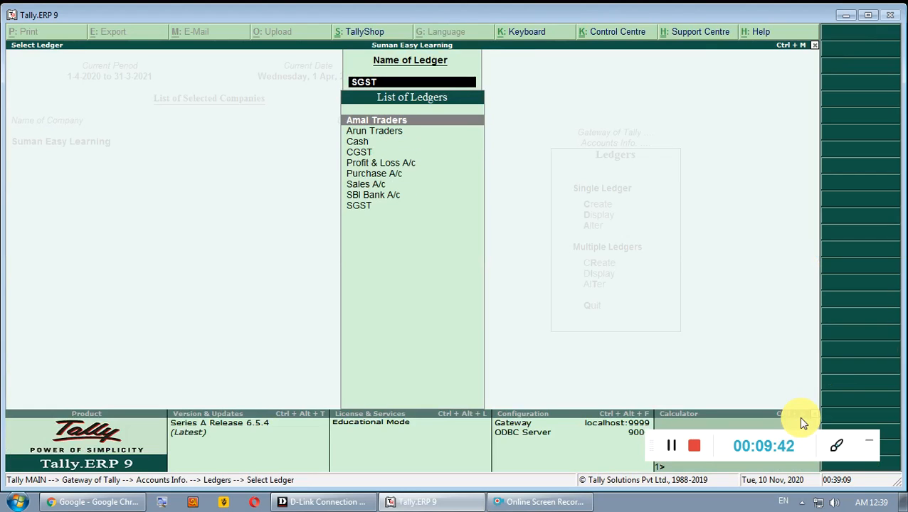
pyautogui.press('Escape')
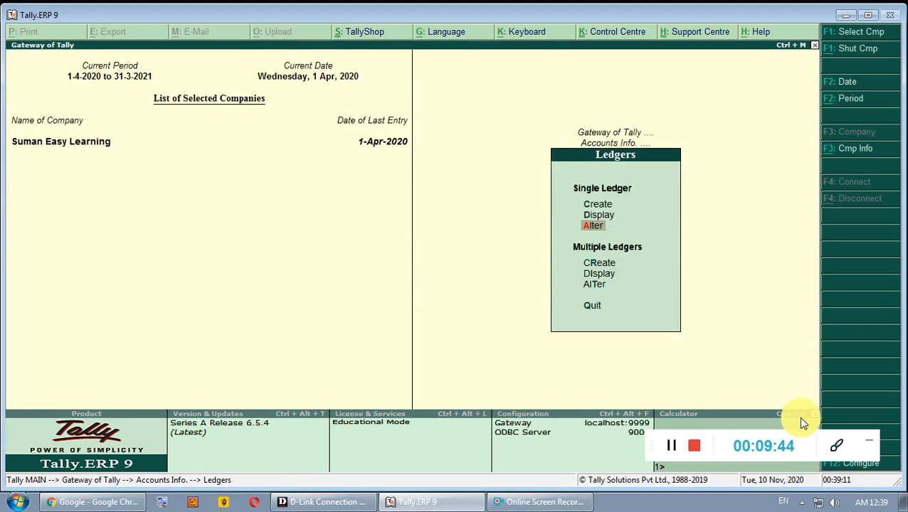
pyautogui.press('Escape')
pyautogui.press('Escape')
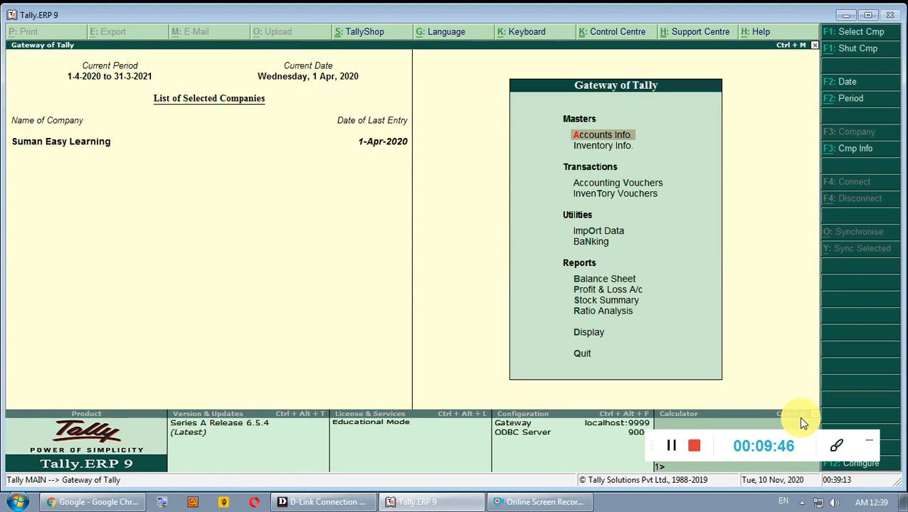
# Open the Keyboard stock item for alteration from the inventory masters
pyautogui.press('Down')
pyautogui.press('Return')
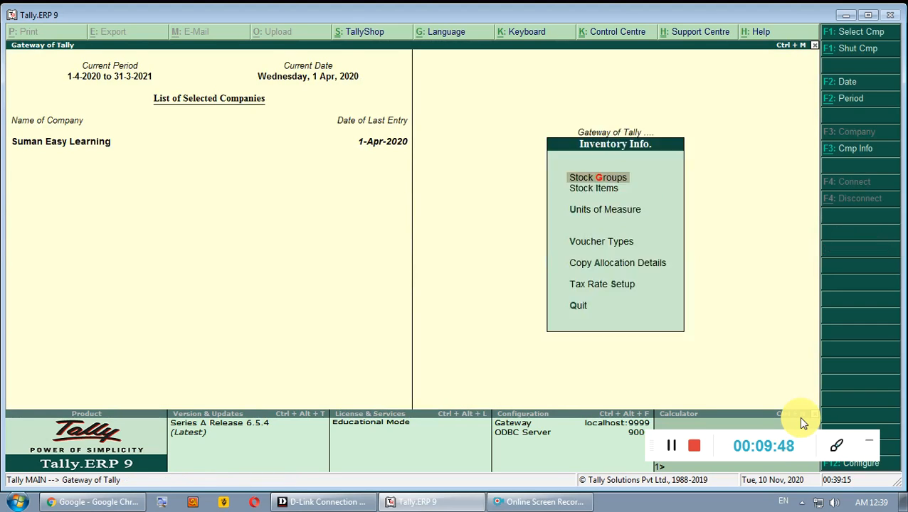
pyautogui.press('Down')
pyautogui.press('Return')
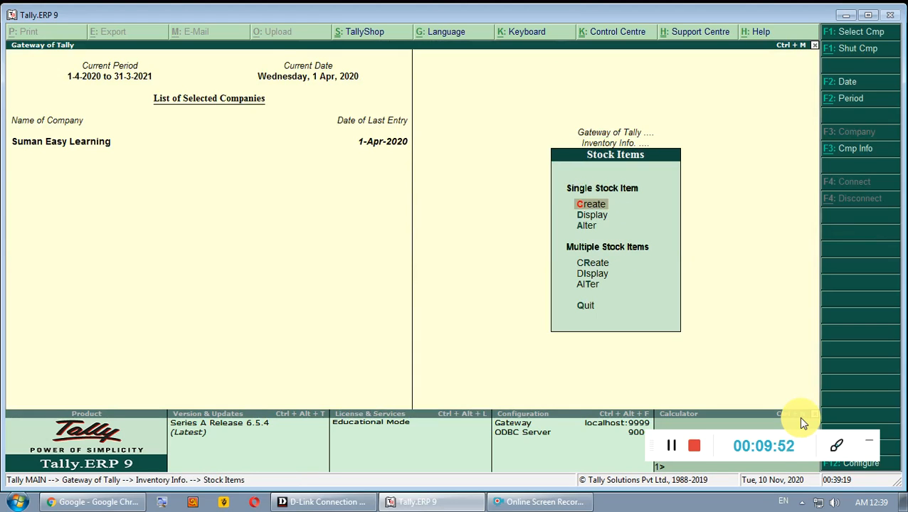
pyautogui.press('Down')
pyautogui.press('Down')
pyautogui.press('Return')
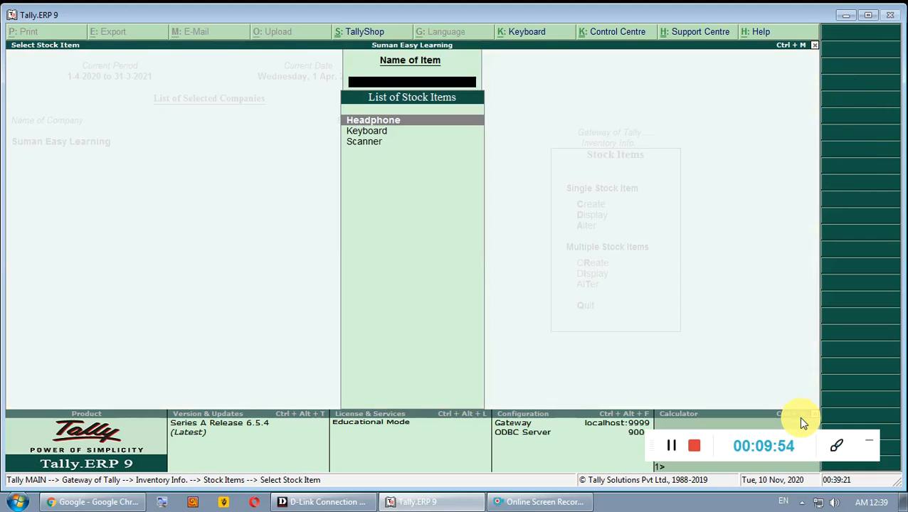
pyautogui.press('Down')
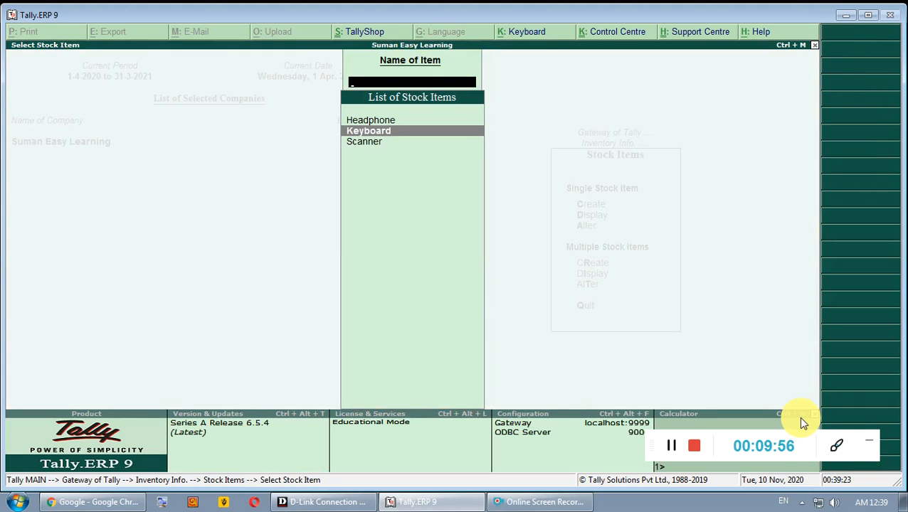
pyautogui.press('Return')
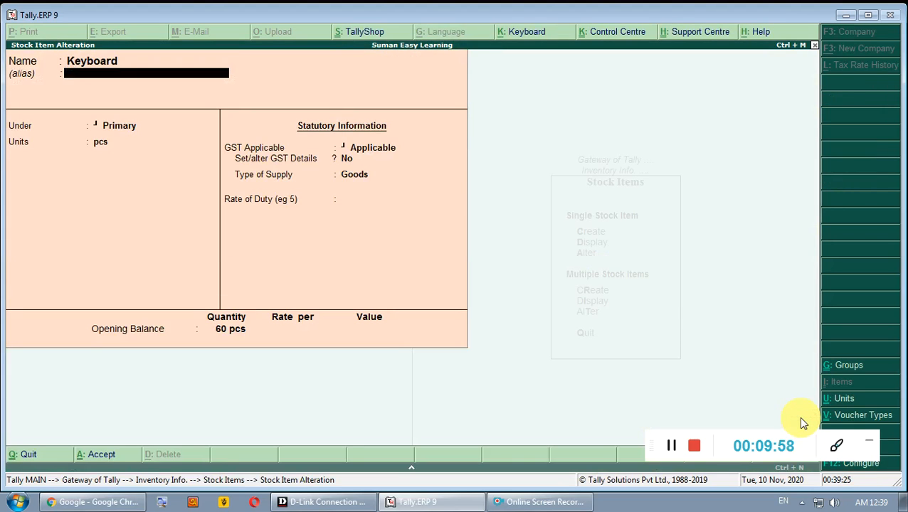
# Set Set/alter GST Details to Yes for the Keyboard item and review its description, taxability and integrated, central and state tax rates
pyautogui.press('Return')
pyautogui.press('Return')
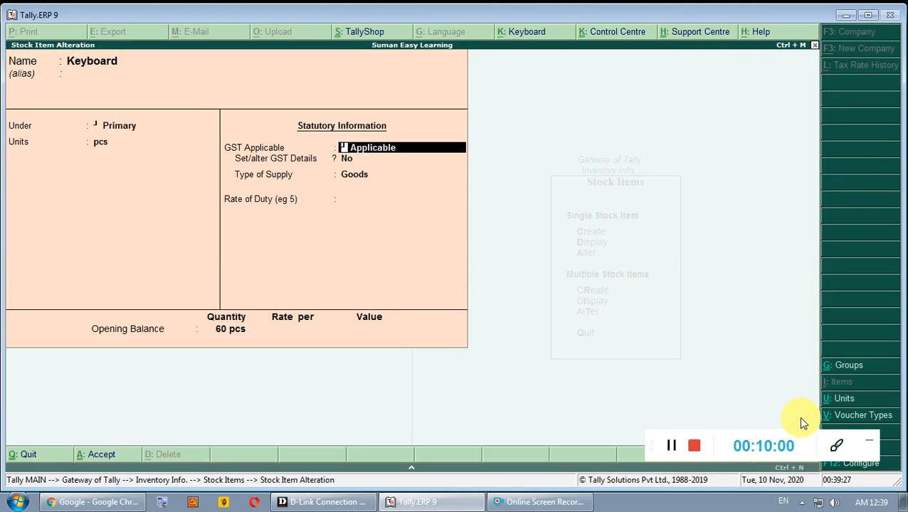
pyautogui.press('Return')
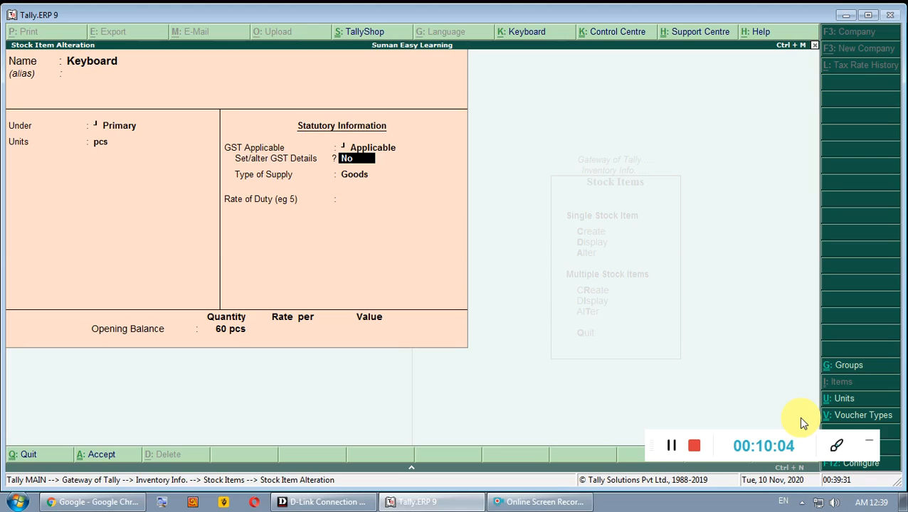
pyautogui.write('y')
pyautogui.press('Return')
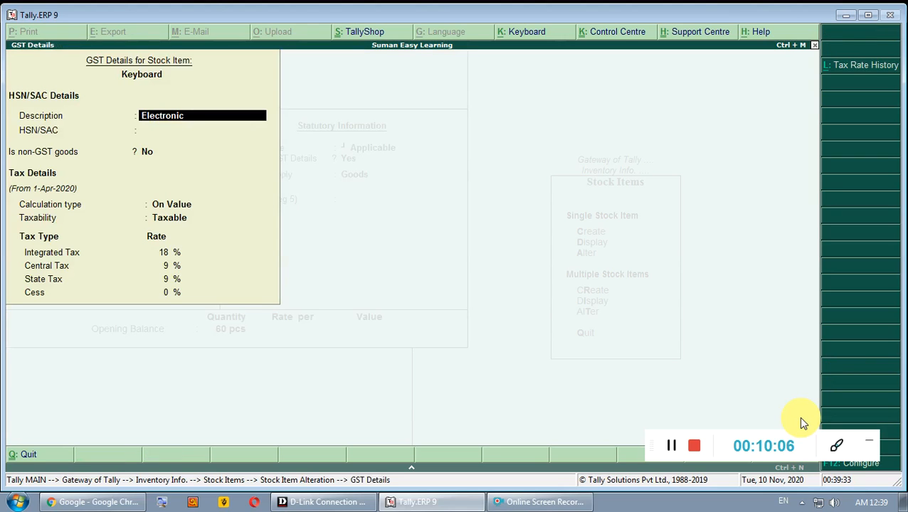
pyautogui.press('Return')
pyautogui.press('Return')
pyautogui.press('Return')
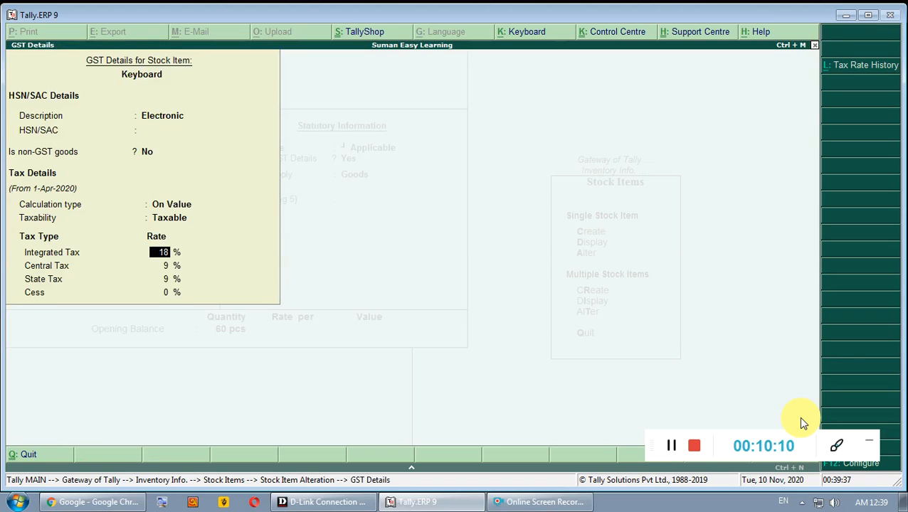
pyautogui.press('Return')
pyautogui.press('Return')
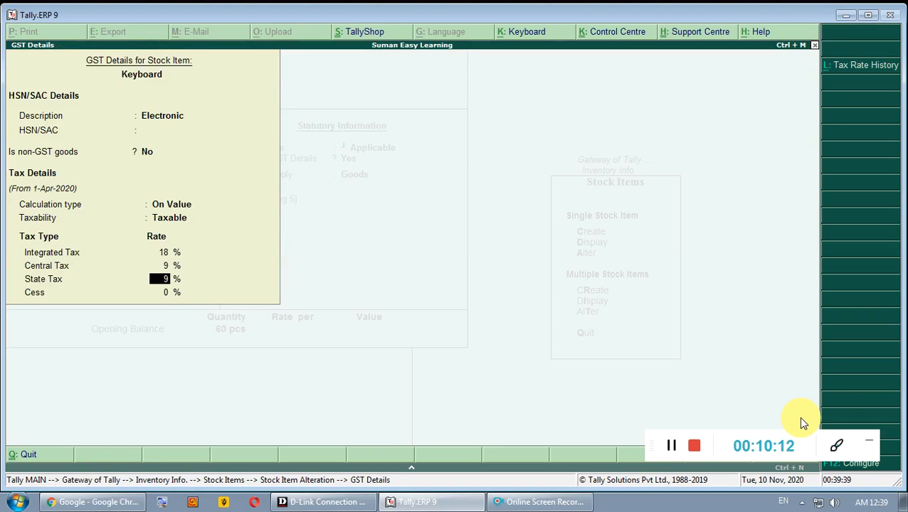
# Accept the Keyboard item's GST details, save the stock item, and return to the Gateway of Tally
pyautogui.press('Return')
pyautogui.press('Return')
pyautogui.press('Return')
pyautogui.press('Return')
pyautogui.press('Return')
pyautogui.press('Return')
pyautogui.press('Return')
pyautogui.press('Return')
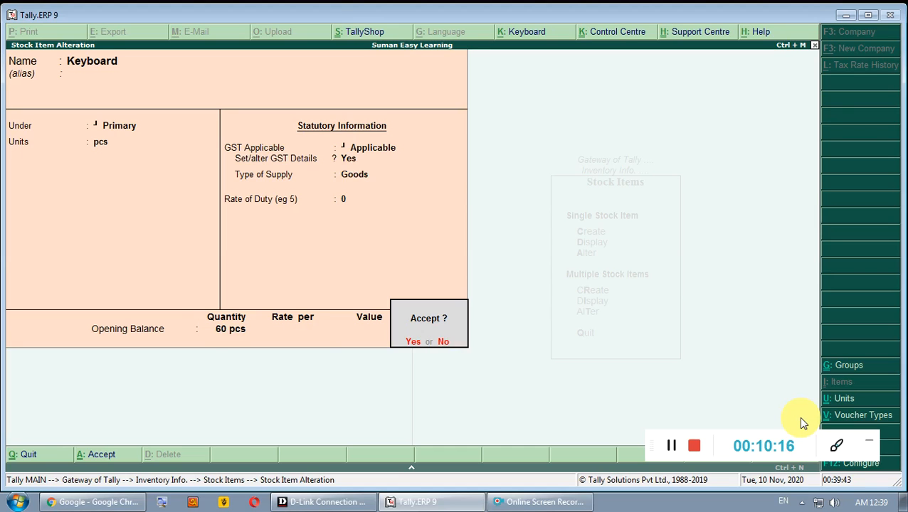
pyautogui.press('Return')
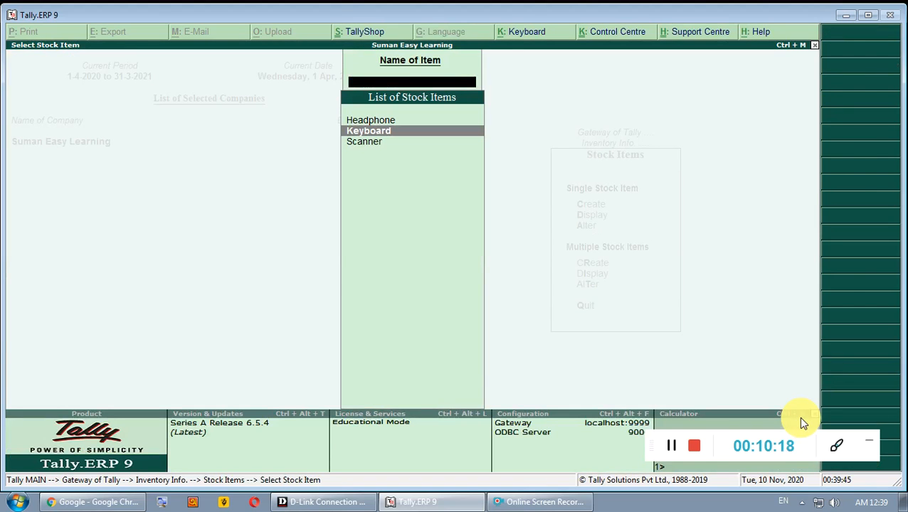
pyautogui.press('Escape')
pyautogui.press('Escape')
pyautogui.press('Escape')
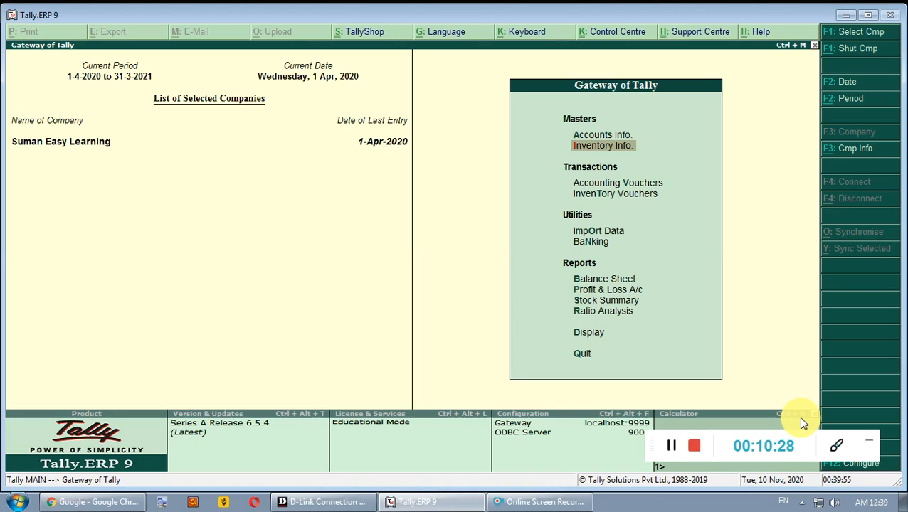
# Open the Arun Traders credit note from the Day Book to review its invoice, item and tax entries
pyautogui.press('Down')
pyautogui.press('Down')
pyautogui.press('Down')
pyautogui.press('Down')
pyautogui.press('Down')
pyautogui.press('Down')
pyautogui.press('Down')
pyautogui.press('Down')
pyautogui.press('Down')
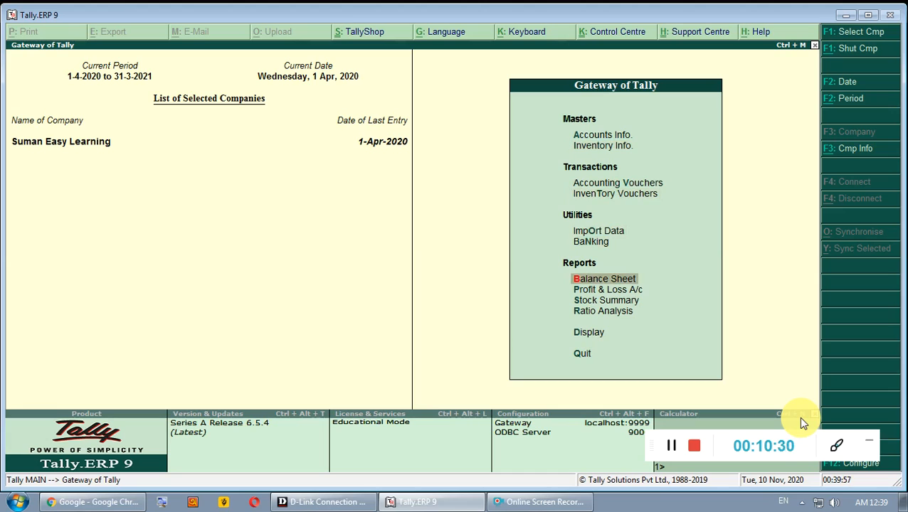
pyautogui.press('Return')
pyautogui.press('Down')
pyautogui.press('Return')
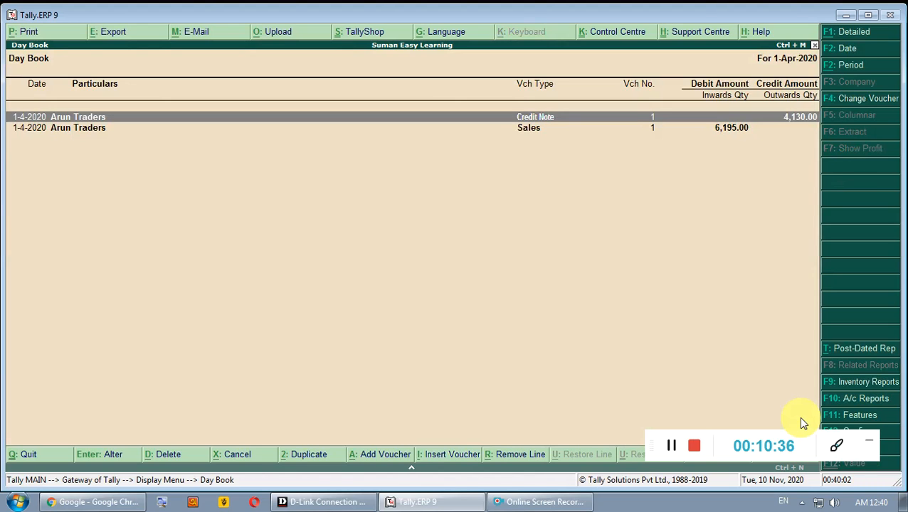
pyautogui.press('Return')
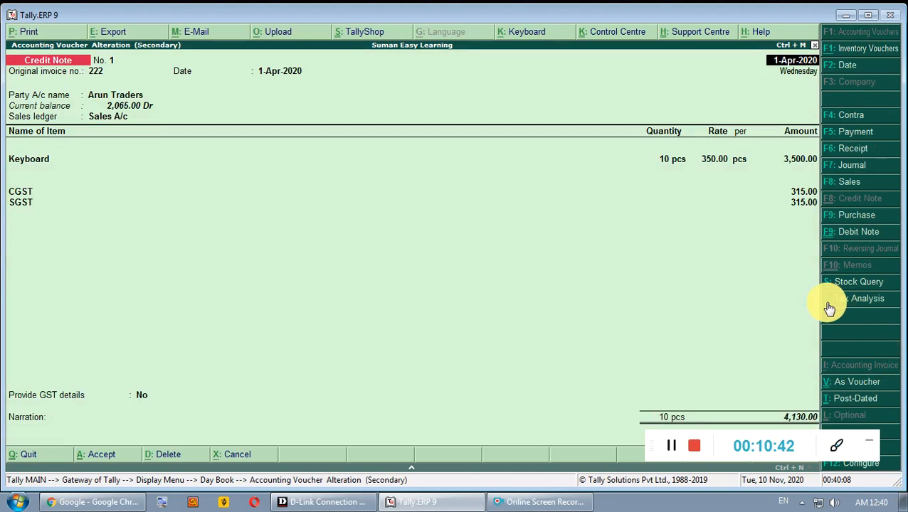
# Examine the credit note's tax analysis in detailed form, then quit the voucher and leave the Day Book
pyautogui.click(850, 302)
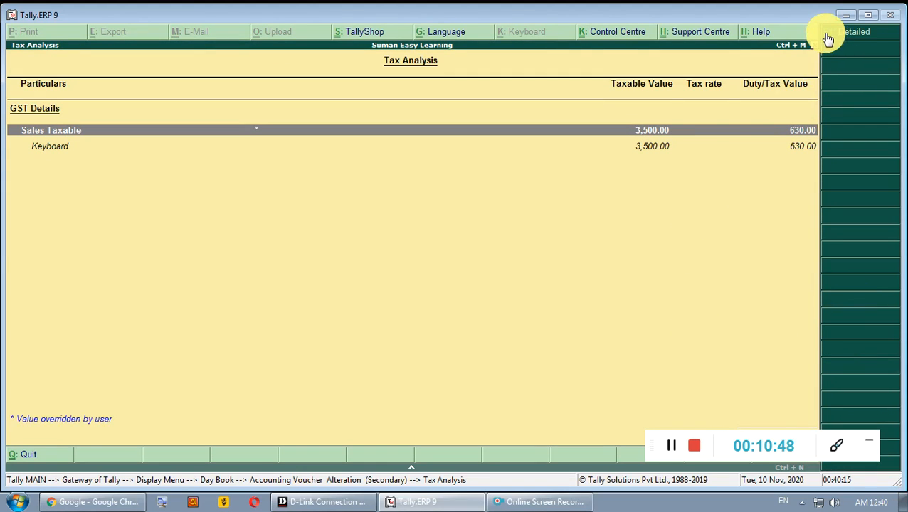
pyautogui.click(855, 34)
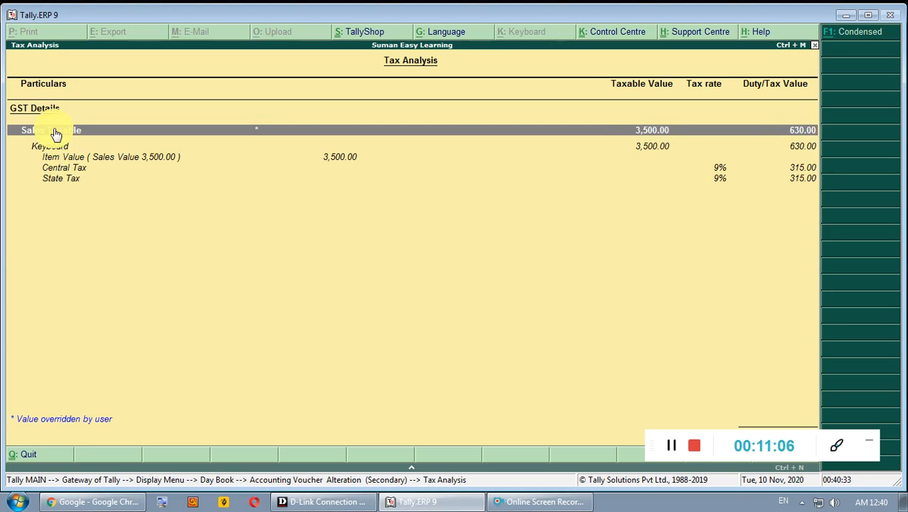
pyautogui.press('Escape')
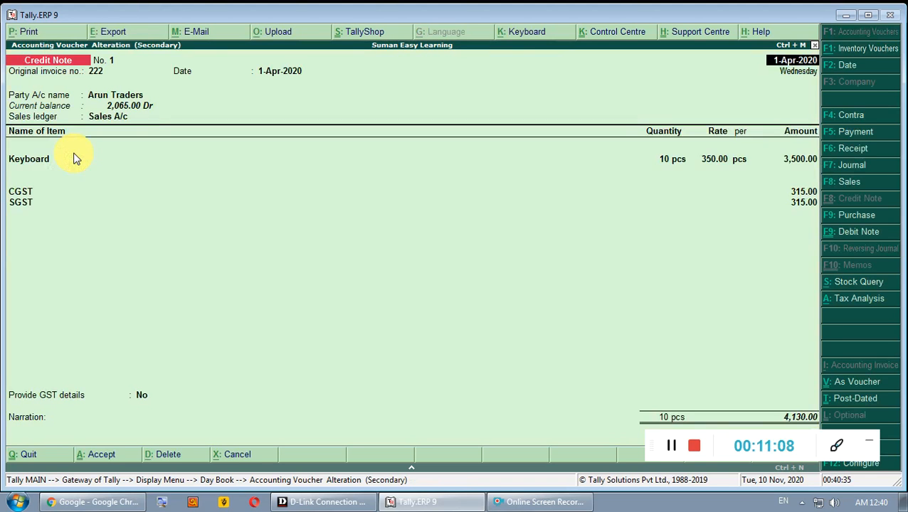
pyautogui.press('Escape')
pyautogui.press('y')
pyautogui.press('Escape')
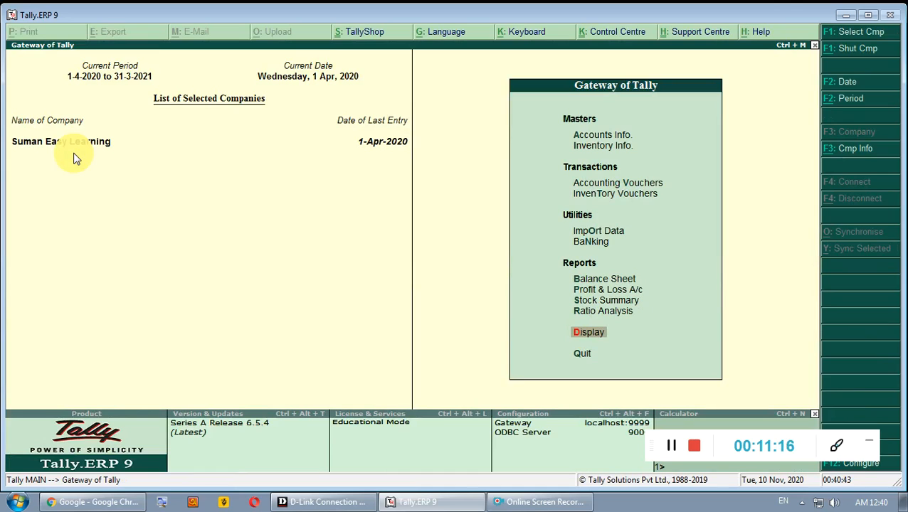
# Display the Sales Register from the account books
pyautogui.press('Return')
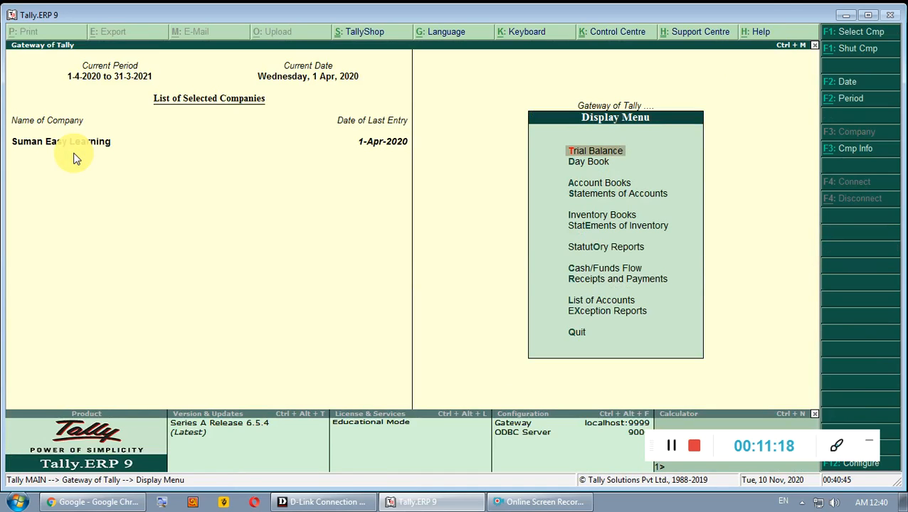
pyautogui.press('Down')
pyautogui.press('Down')
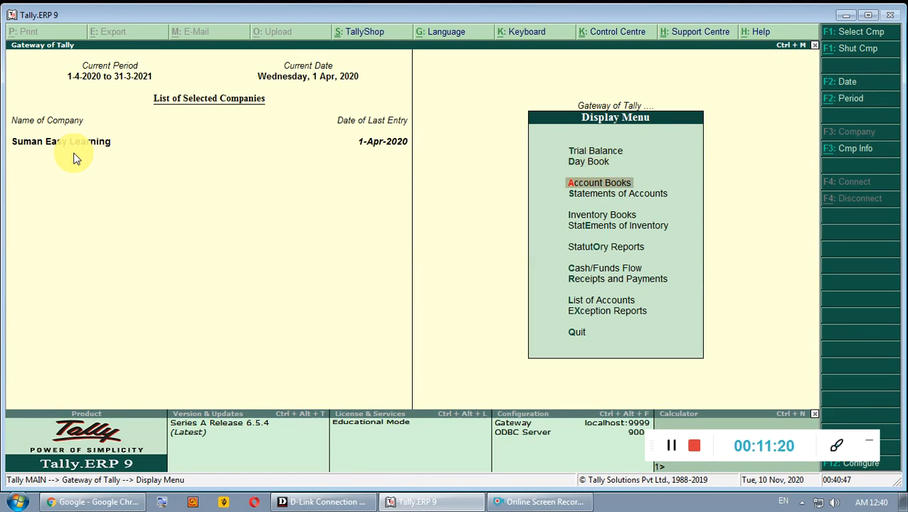
pyautogui.press('Return')
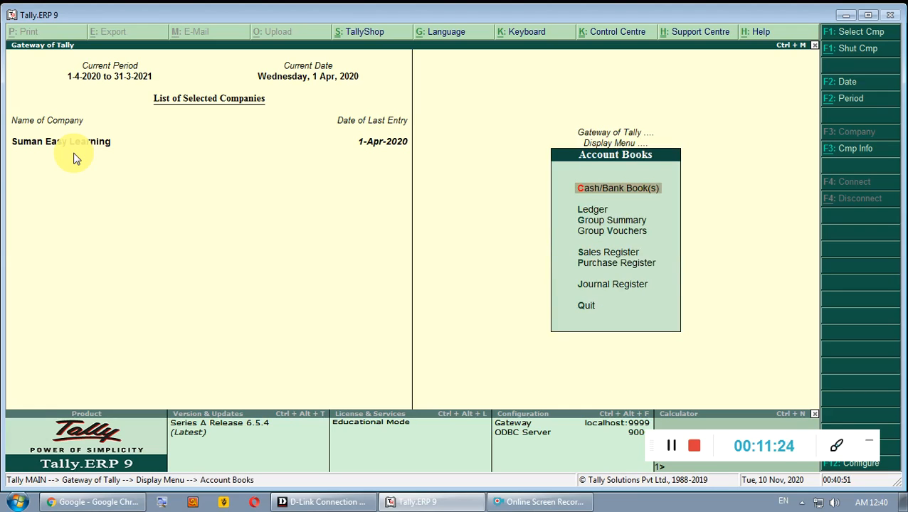
pyautogui.press('Down')
pyautogui.press('Down')
pyautogui.press('Down')
pyautogui.press('Down')
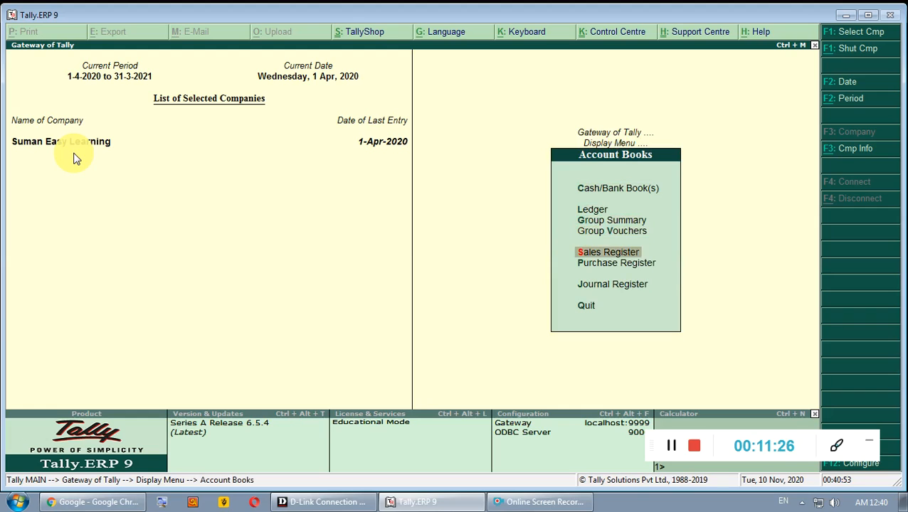
pyautogui.press('Return')
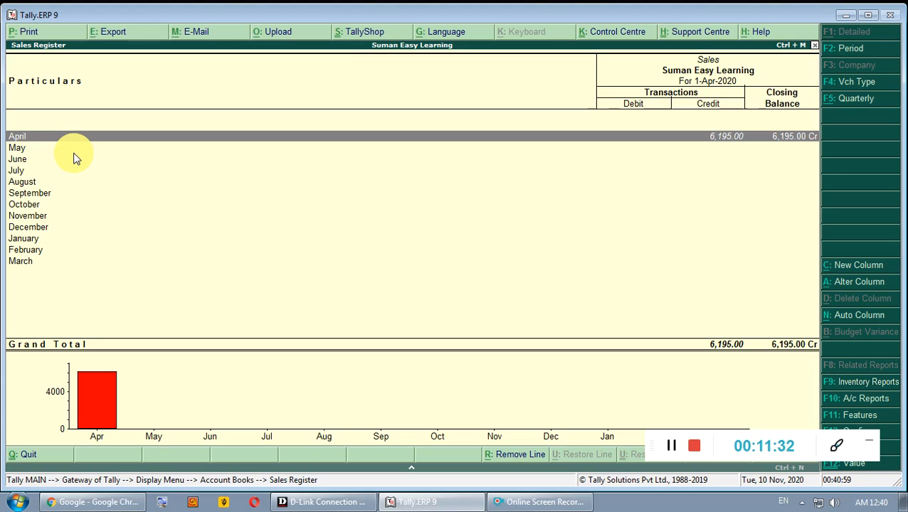
# Review the Arun Traders sales voucher in April's sales list, then quit it and return to the Gateway of Tally
pyautogui.press('Return')
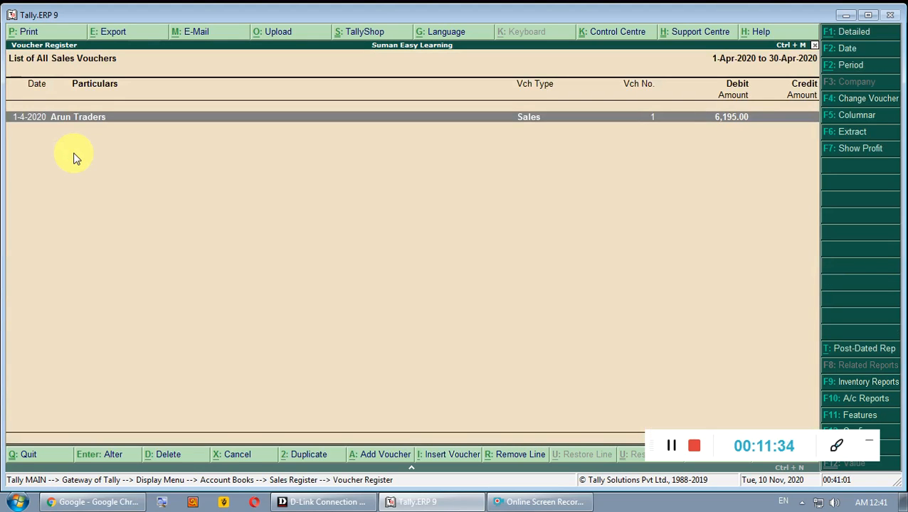
pyautogui.press('Return')
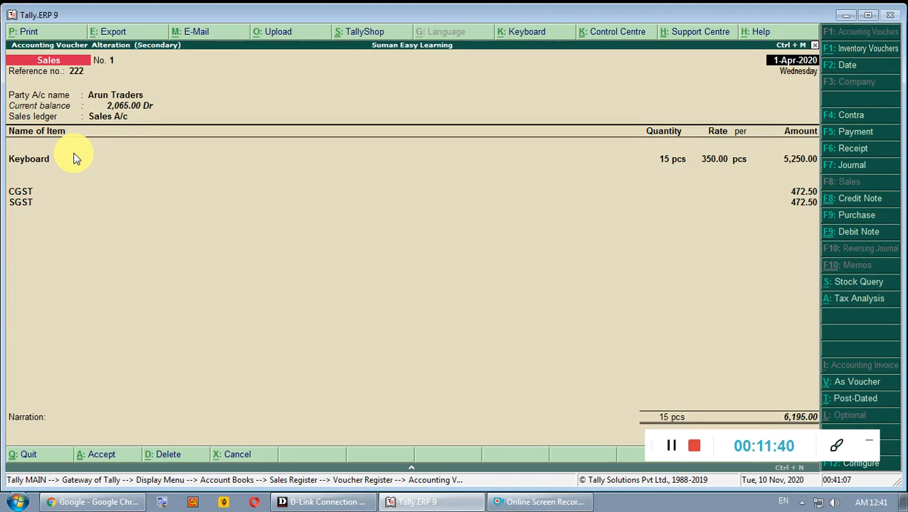
pyautogui.press('Escape')
pyautogui.press('y')
pyautogui.press('Escape')
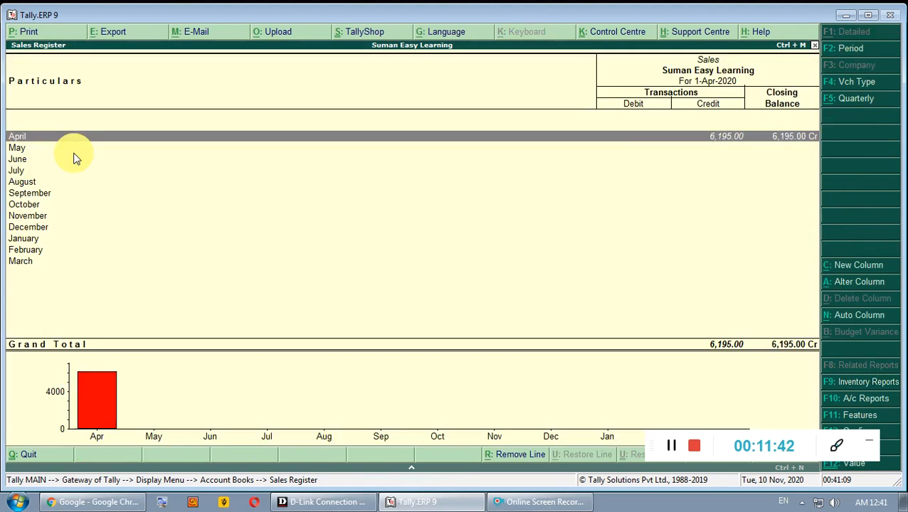
pyautogui.press('Escape')
pyautogui.press('Escape')
pyautogui.press('Escape')
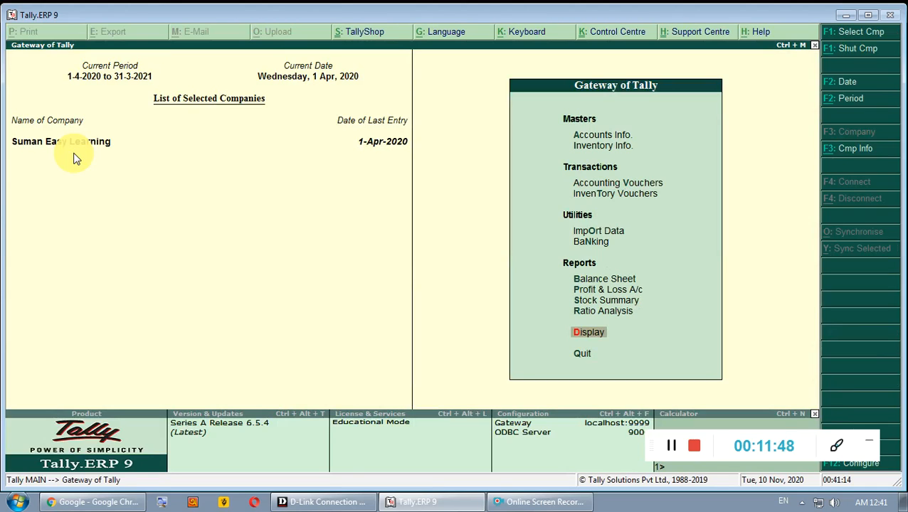
# Display the Day Book to review the Arun Traders credit note and sales entries
pyautogui.press('Return')
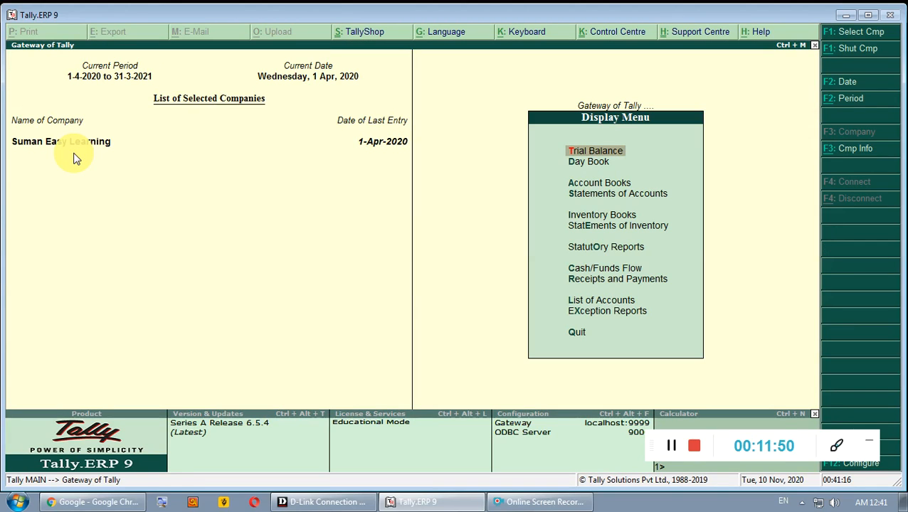
pyautogui.press('Down')
pyautogui.press('Return')
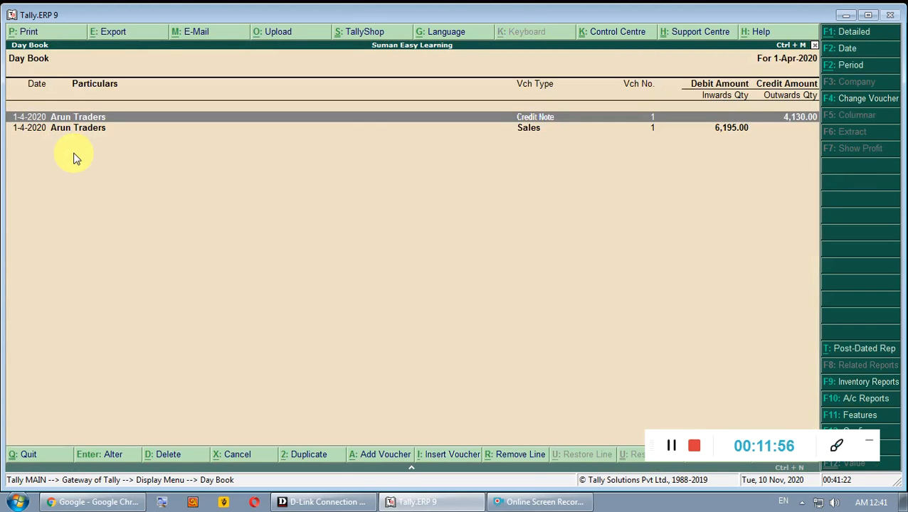
# Restrict the Day Book to Credit Note vouchers only
pyautogui.click(854, 107)
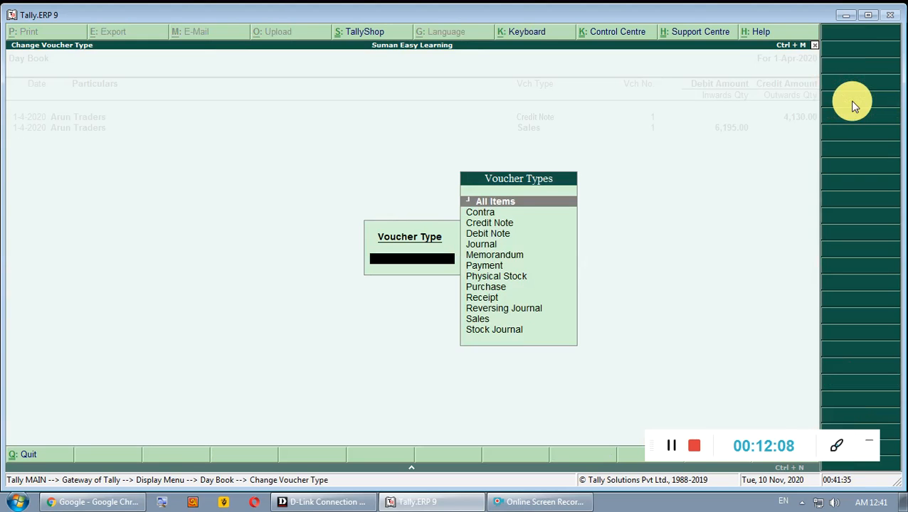
pyautogui.press('Down')
pyautogui.press('Down')
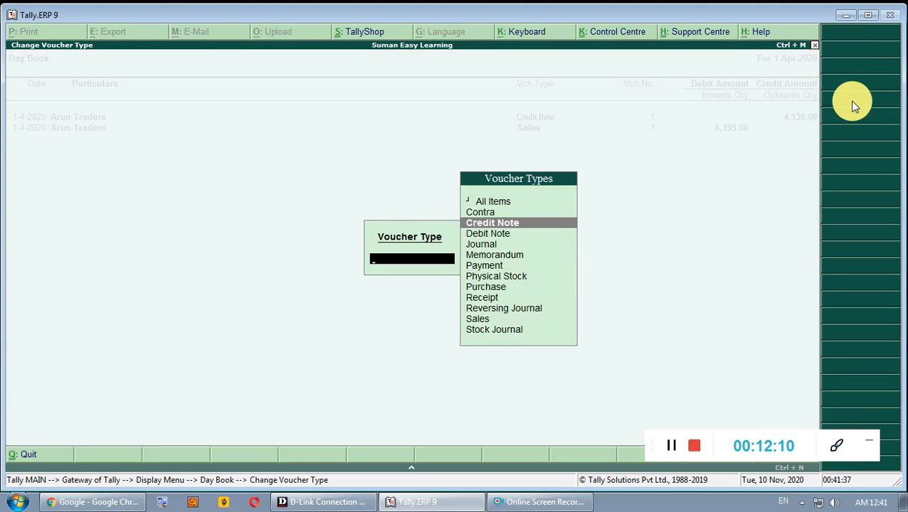
pyautogui.press('Return')
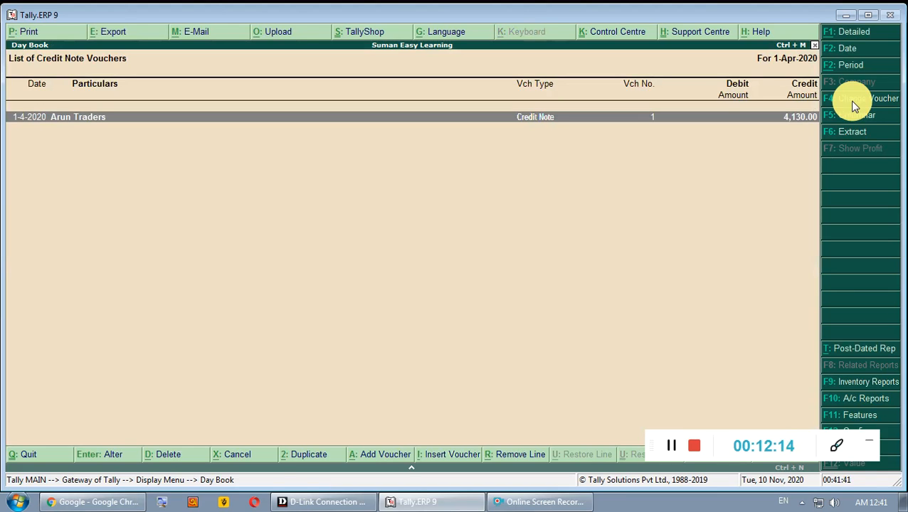
# Switch the Day Book's voucher type to Sales and open the Arun Traders sales voucher
pyautogui.click(854, 105)
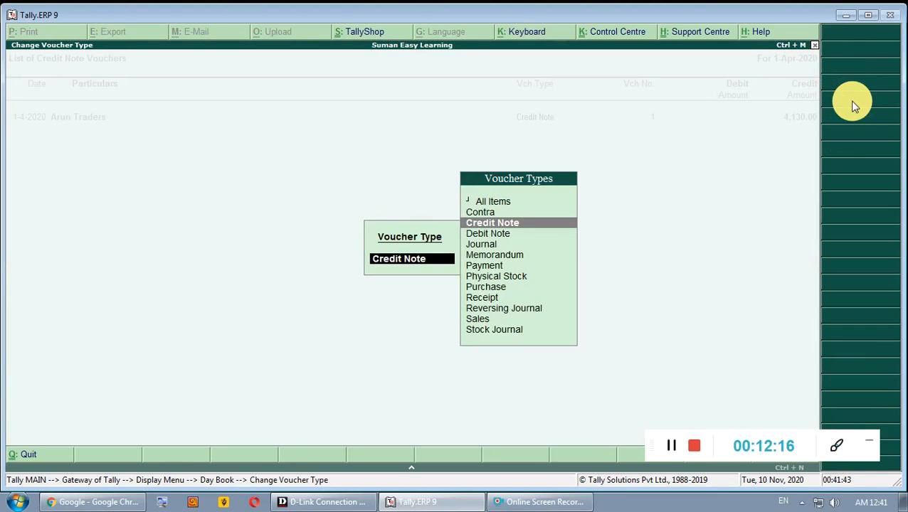
pyautogui.press('Down')
pyautogui.press('Down')
pyautogui.press('Down')
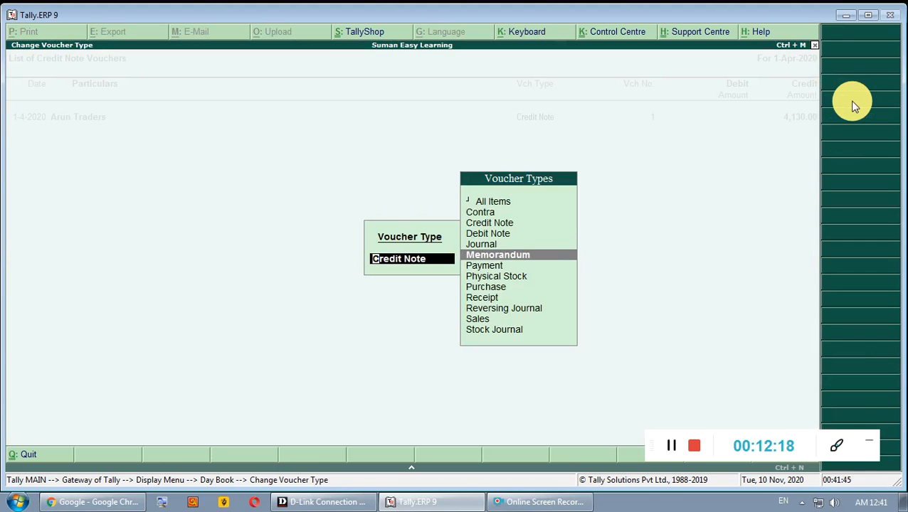
pyautogui.press('Down')
pyautogui.press('Down')
pyautogui.press('Down')
pyautogui.press('Down')
pyautogui.press('Down')
pyautogui.press('Down')
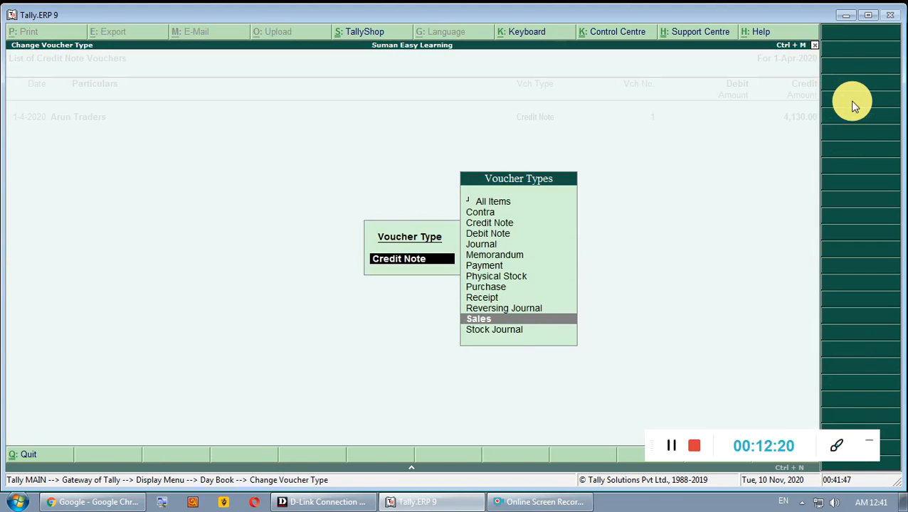
pyautogui.press('Return')
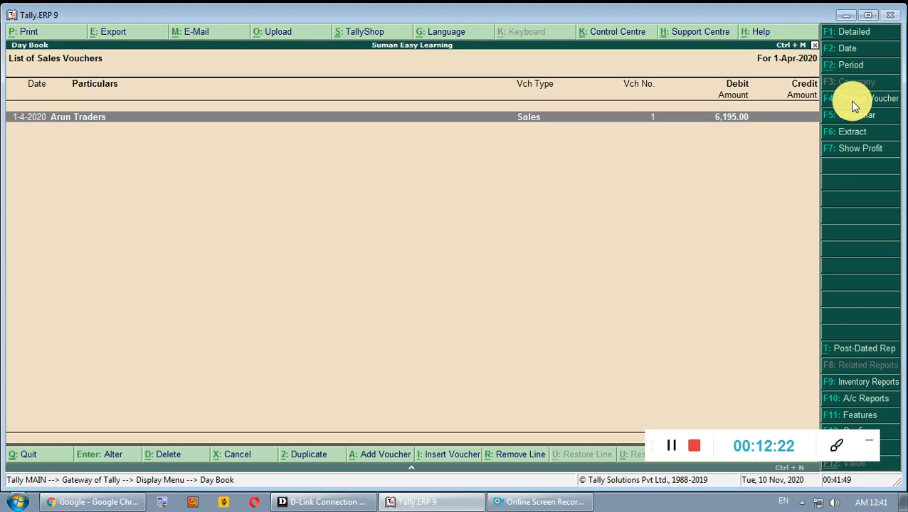
pyautogui.press('Return')
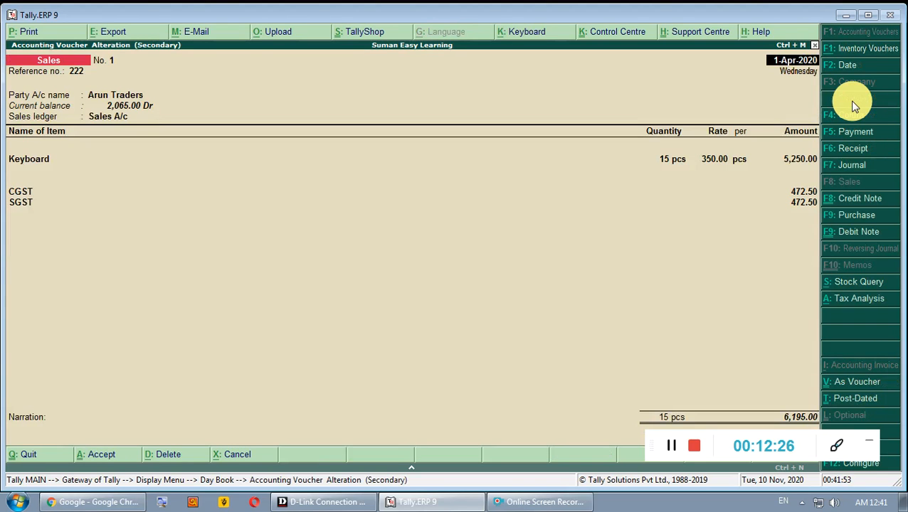
# Quit the sales voucher and Day Book back to the Gateway of Tally, staying in the program, and minimize its window
pyautogui.press('Escape')
pyautogui.press('Escape')
pyautogui.press('Return')
pyautogui.press('Escape')
pyautogui.press('Escape')
pyautogui.press('Escape')
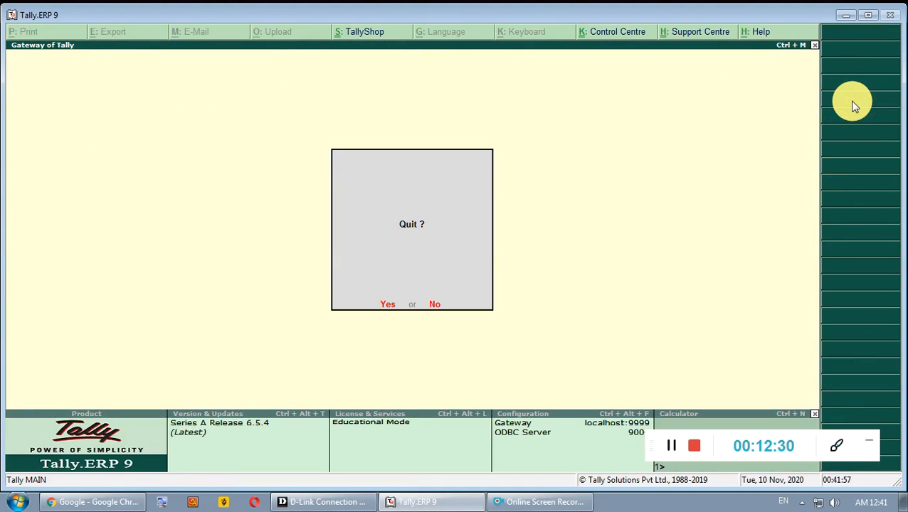
pyautogui.press('n')
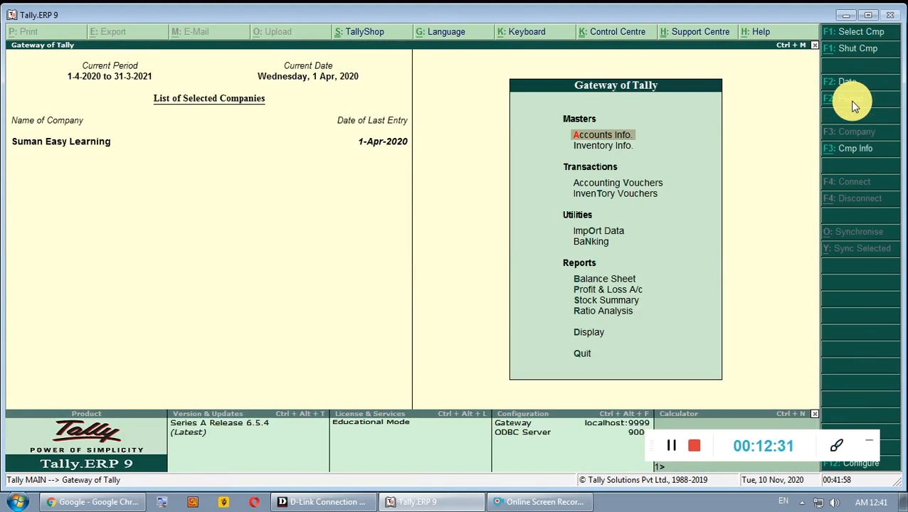
pyautogui.click(846, 15)
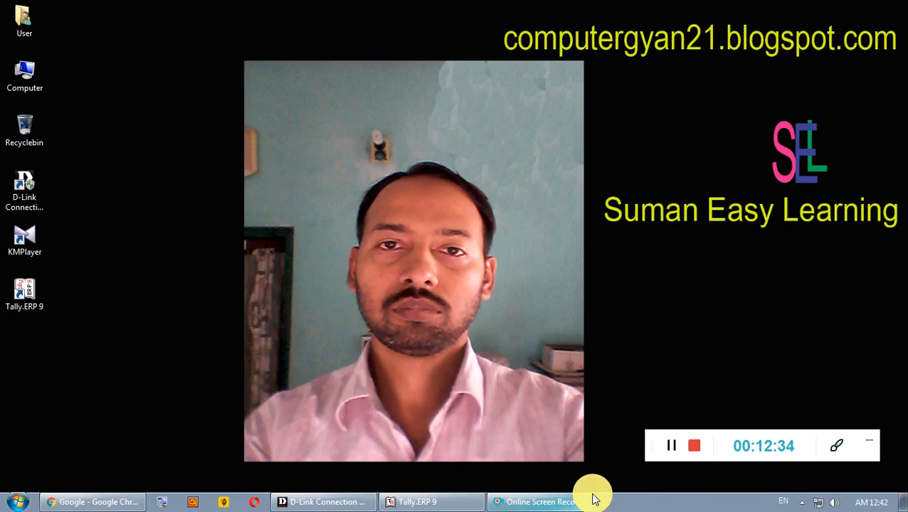